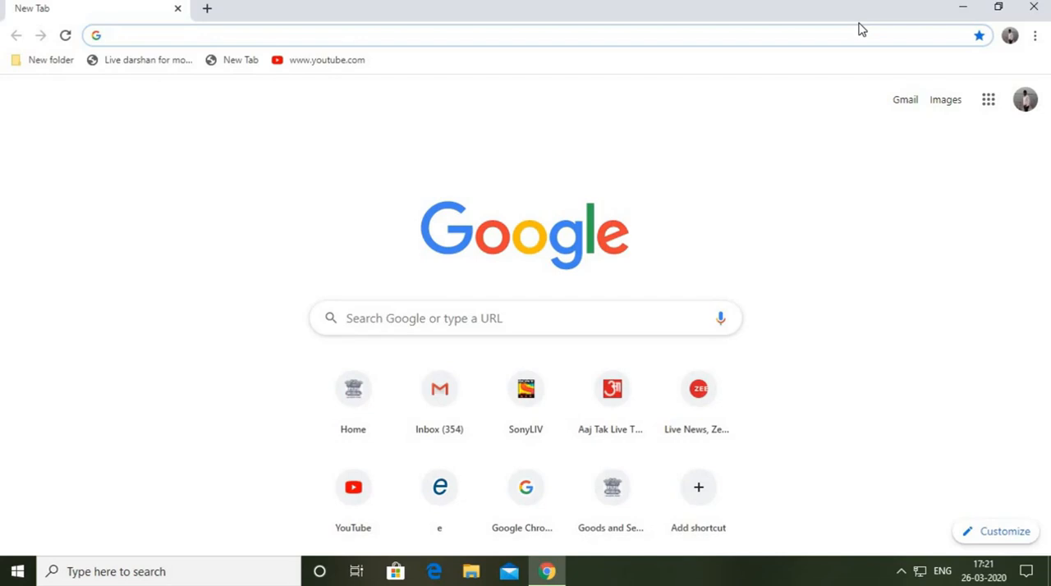
type("wwww")
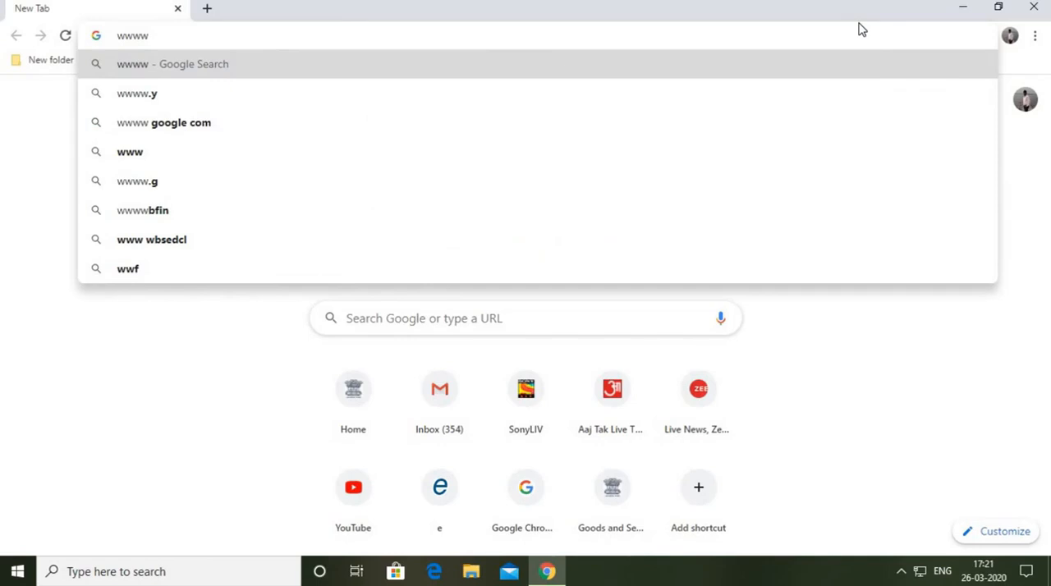
key("BackSpace")
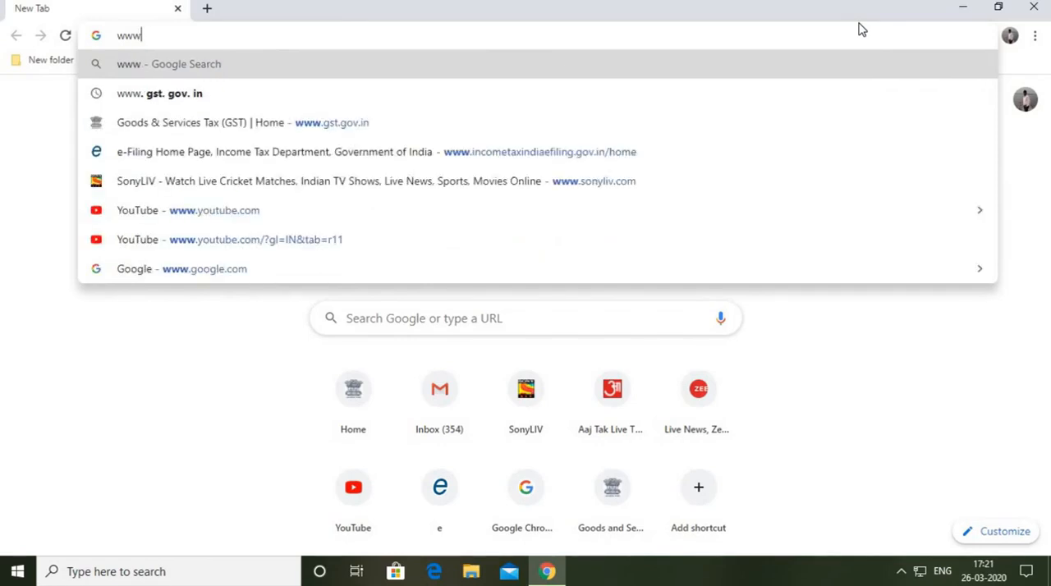
type(".gst")
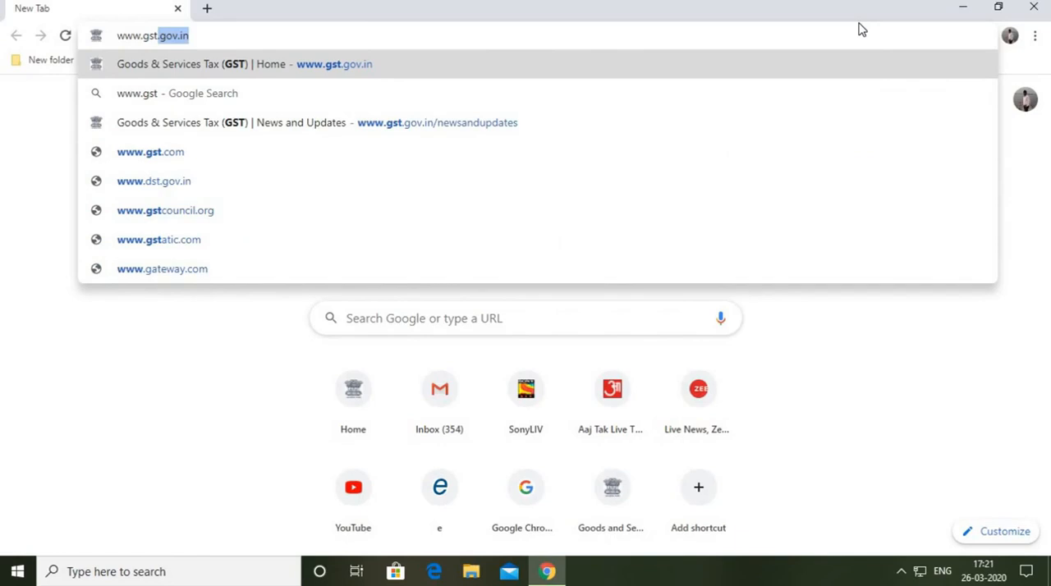
key("Return")
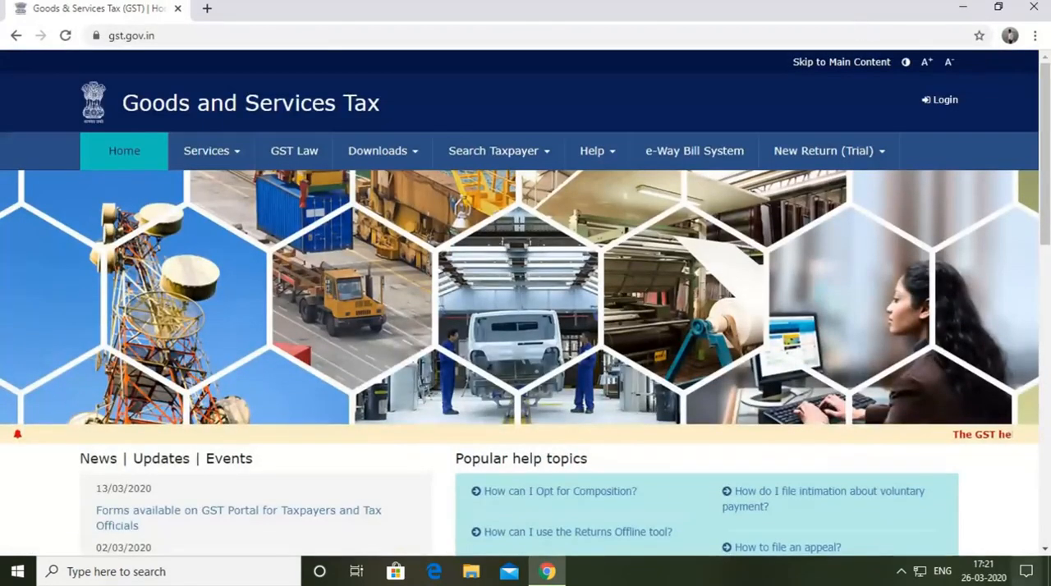
left_click(944, 101)
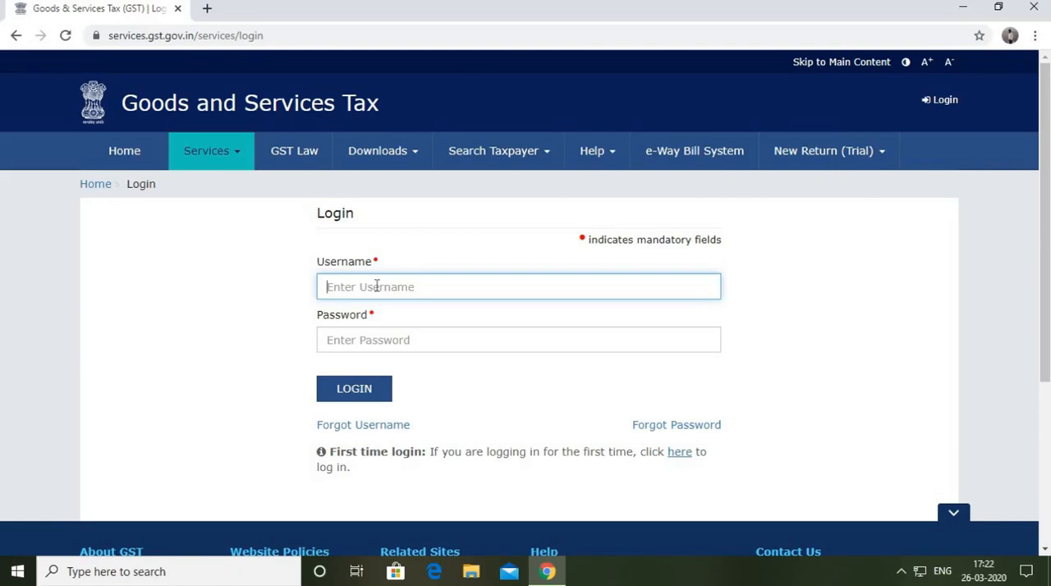
Fill in the account username and password on the GST login form.
type("steps.eleve")
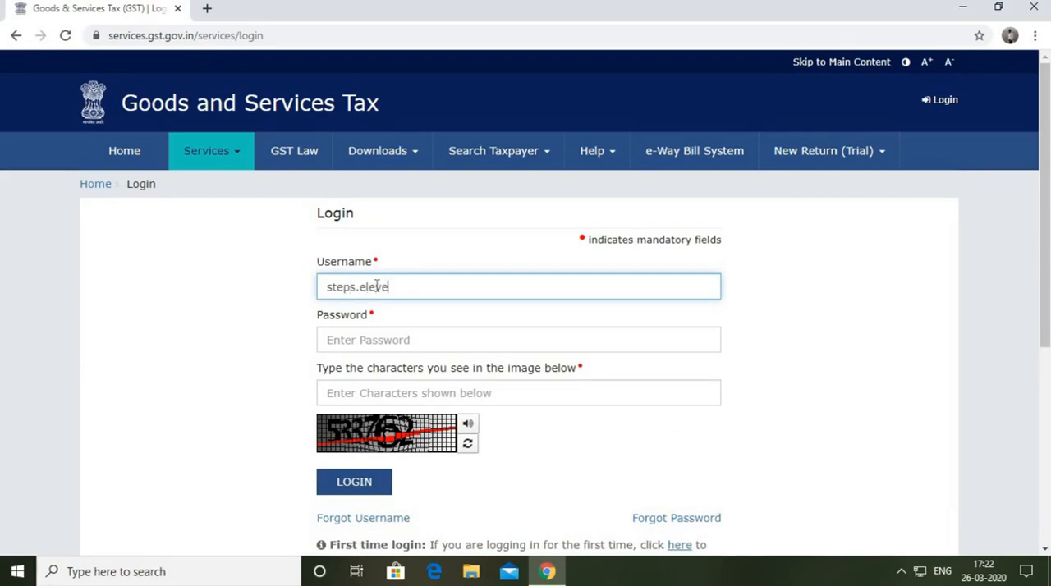
type("n_11")
left_click(402, 340)
type("•")
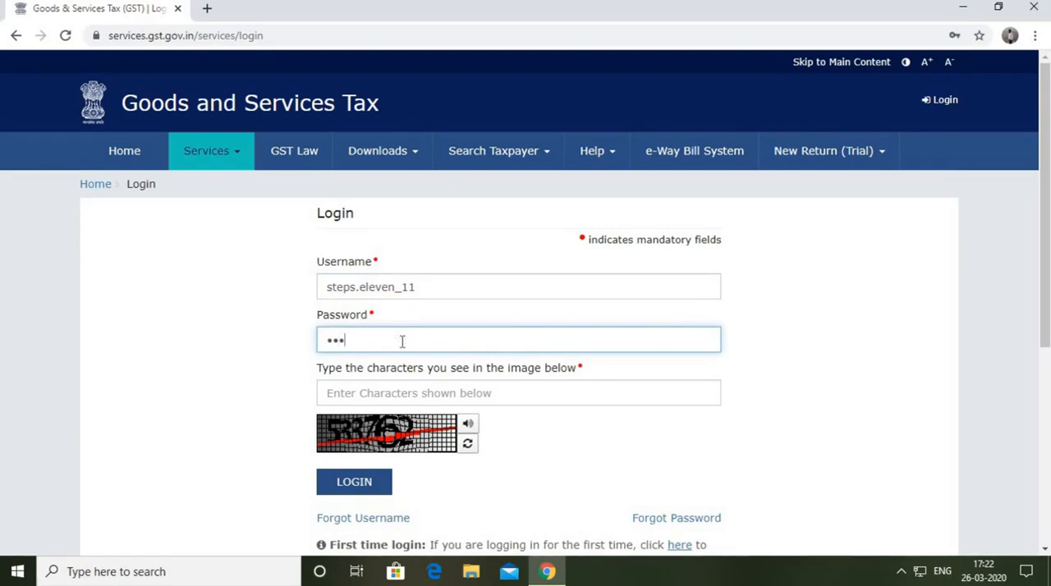
type("••••••••")
Enter the captcha characters shown in the image and log in to the GST portal.
left_click(480, 393)
type("53")
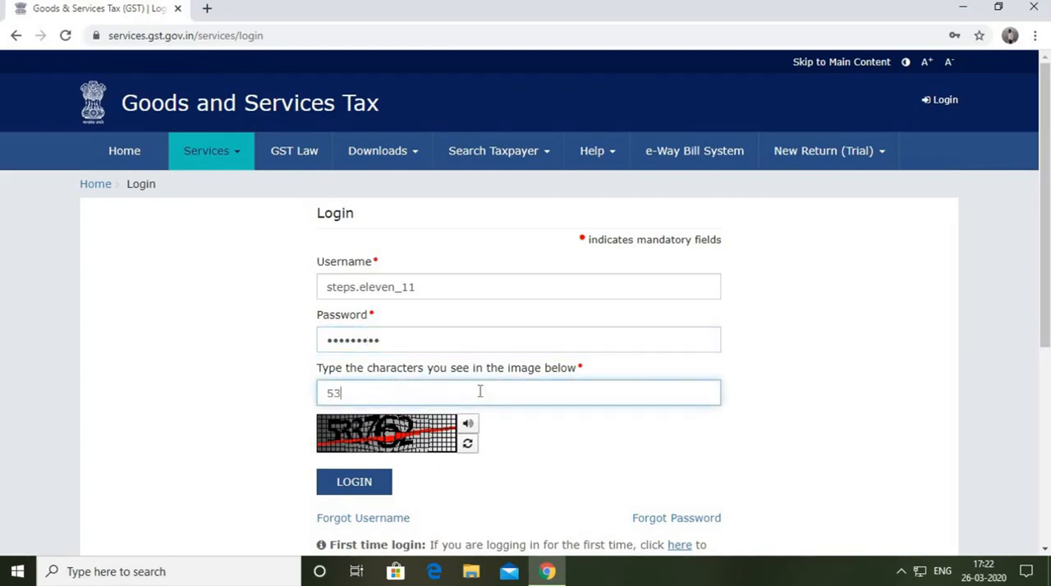
type("3762")
scroll(423, 428, "down", 1)
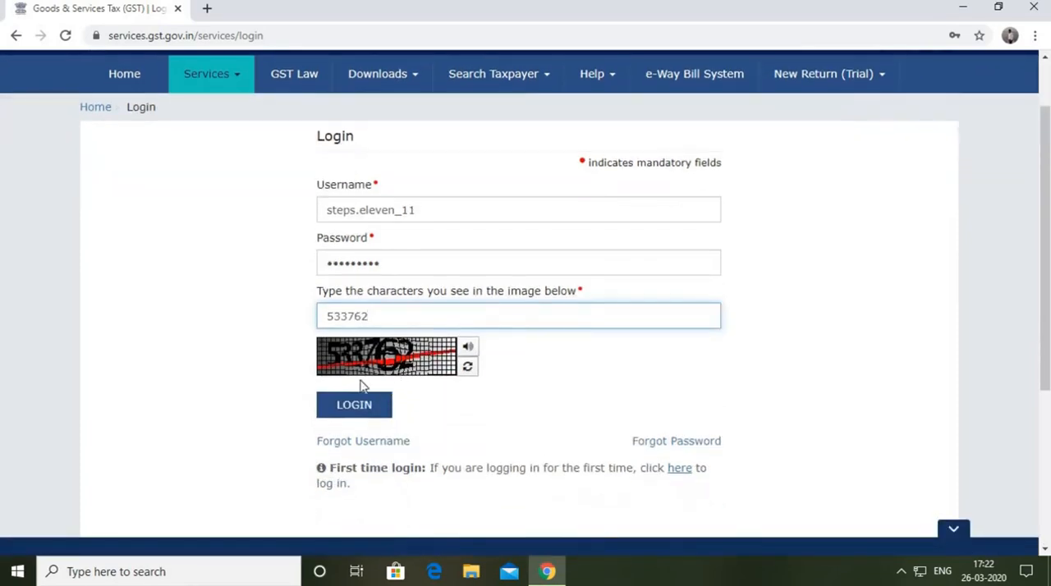
scroll(466, 356, "down", 1)
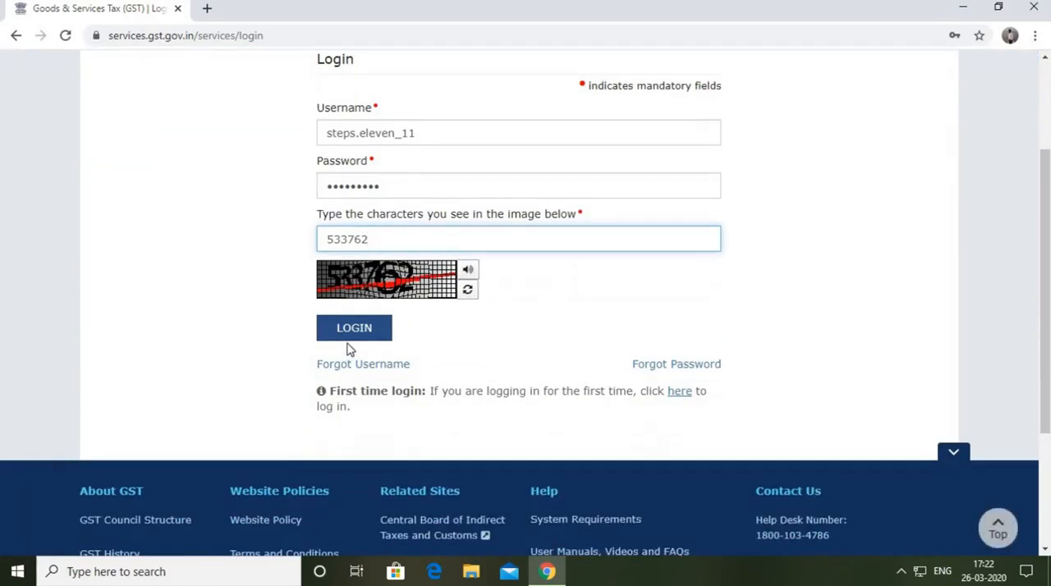
left_click(377, 328)
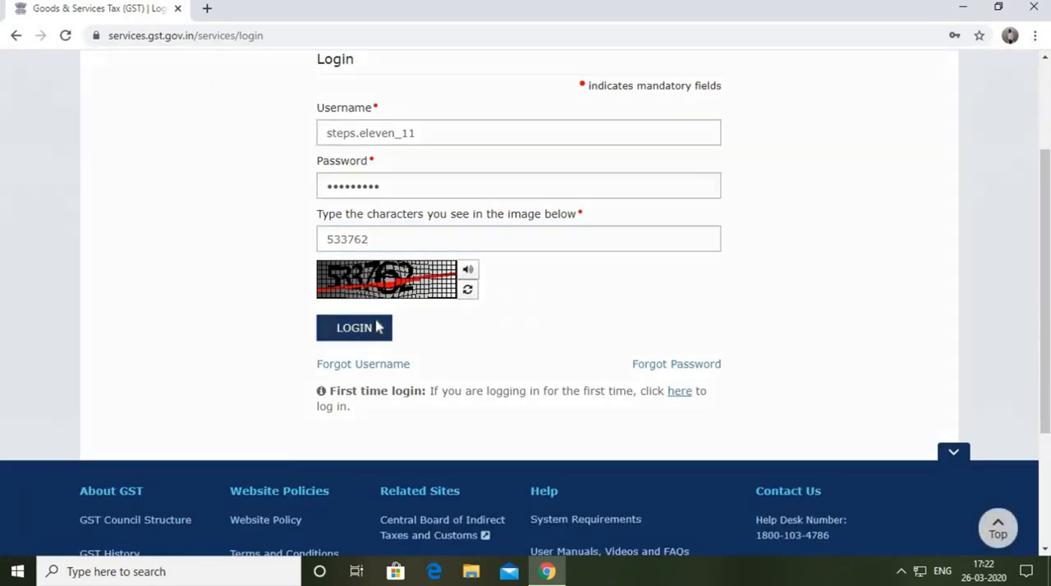
Look over the welcome page and examine the portal's service categories, including Registration, Ledgers, Returns and Payments.
scroll(648, 285, "down", 1)
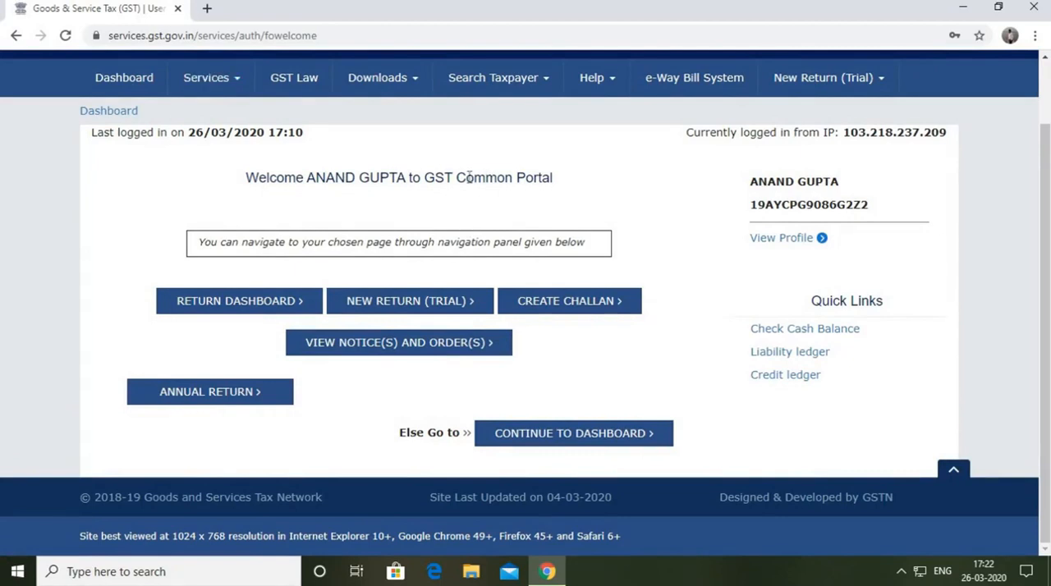
scroll(472, 160, "up", 1)
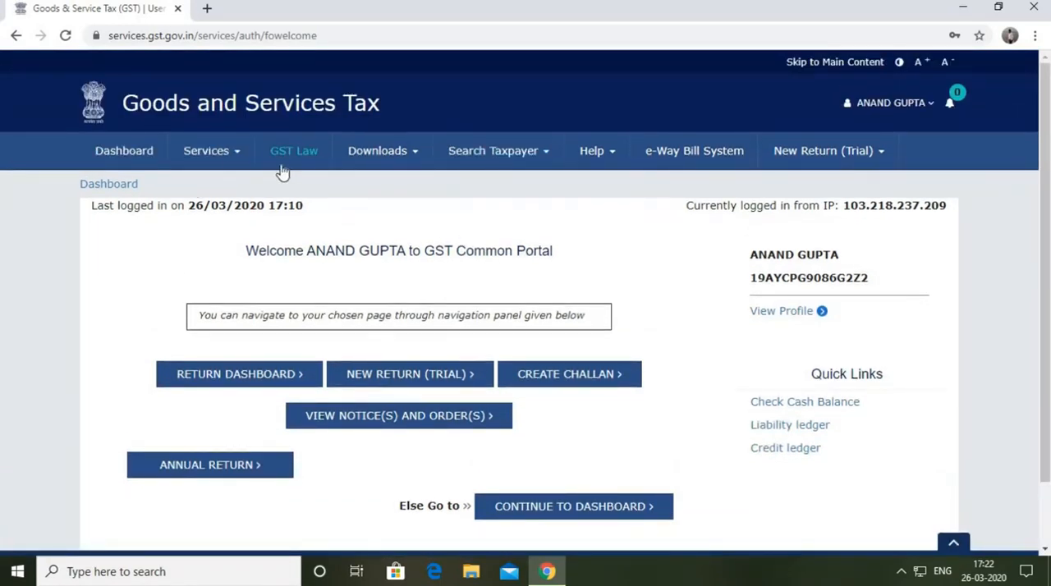
left_click(232, 159)
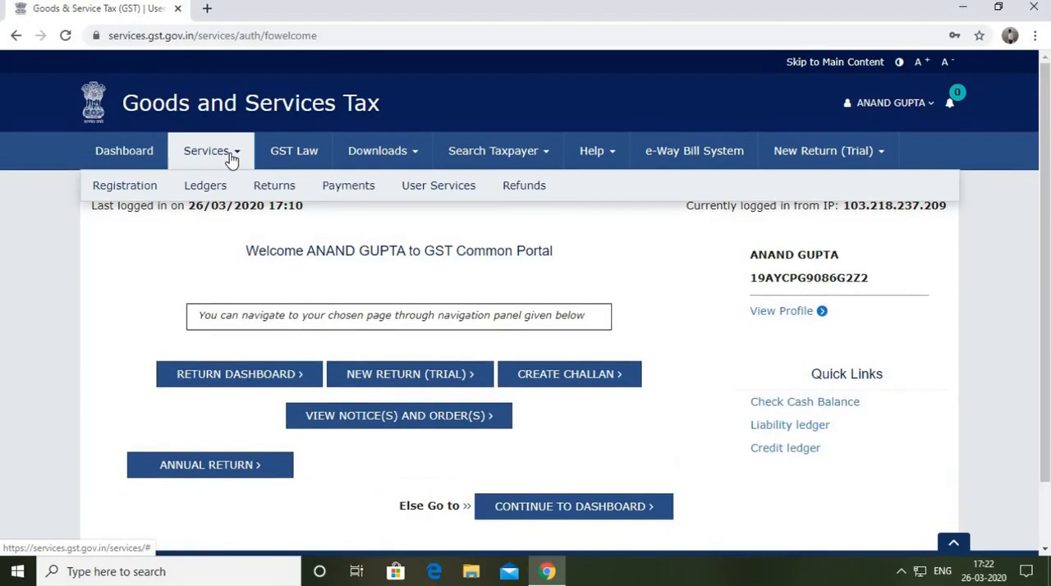
left_click(132, 186)
mouse_move(129, 189)
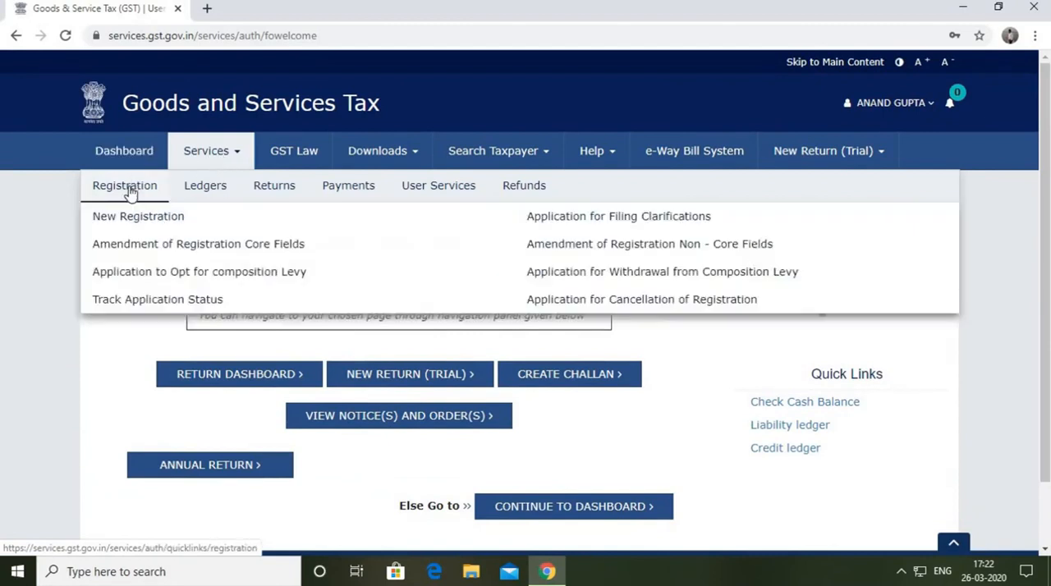
mouse_move(202, 191)
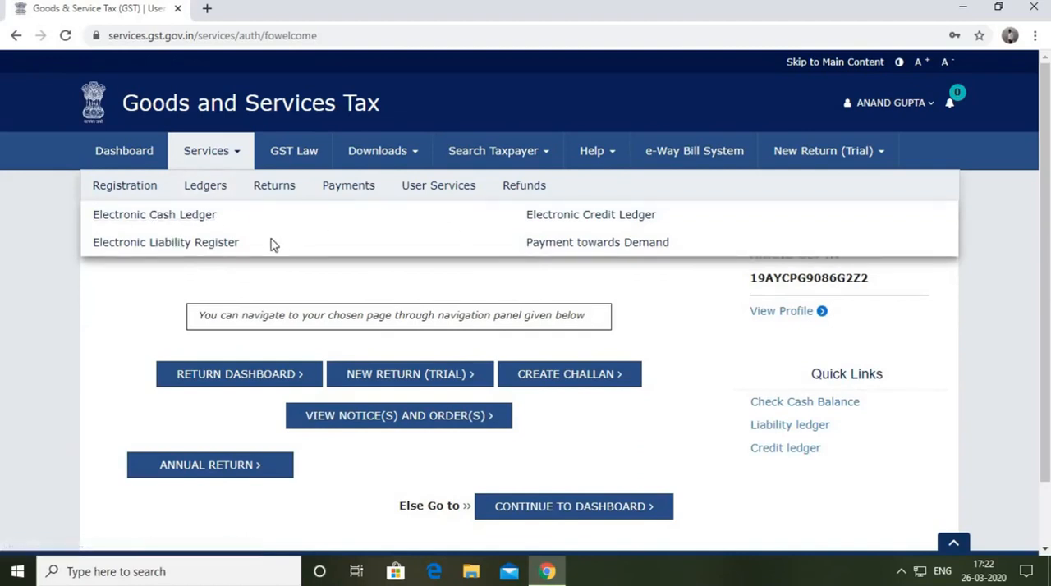
mouse_move(272, 201)
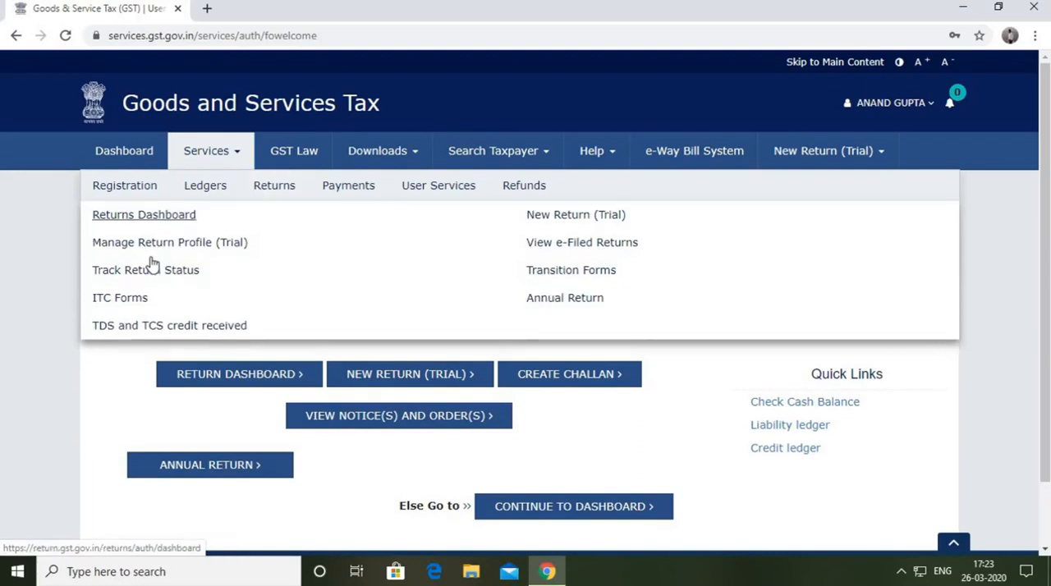
mouse_move(361, 201)
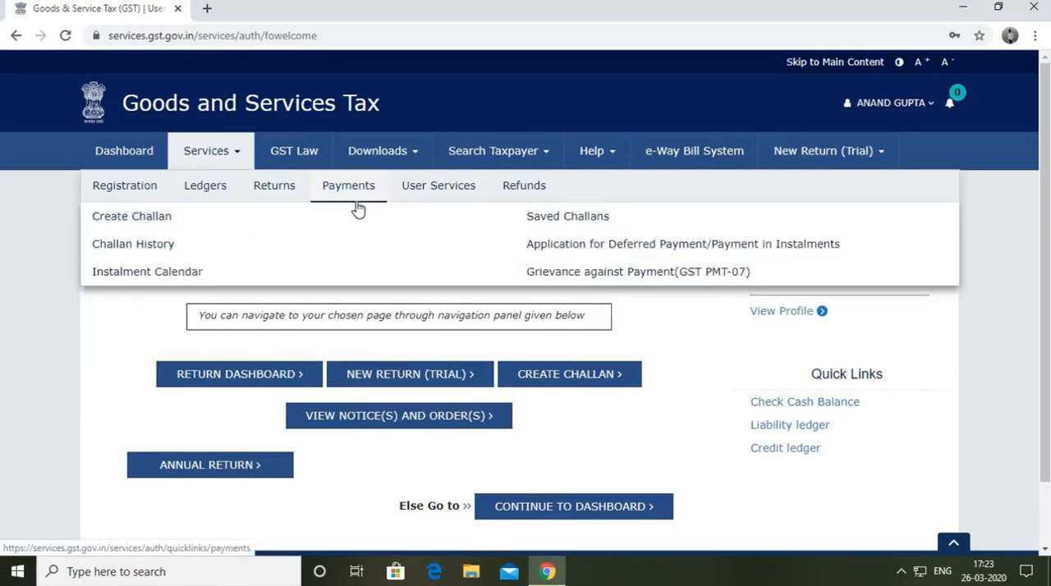
mouse_move(435, 192)
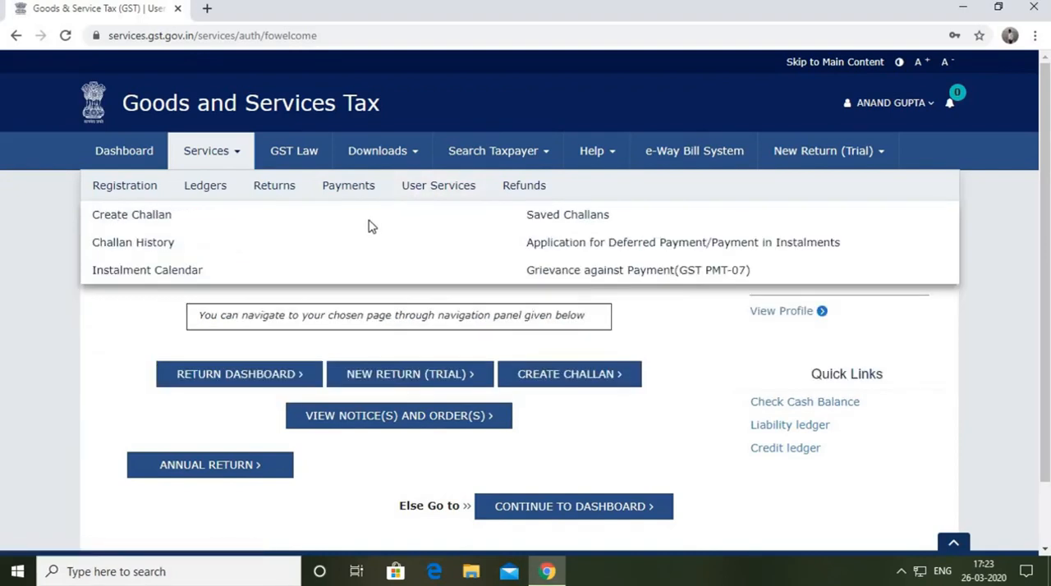
mouse_move(522, 202)
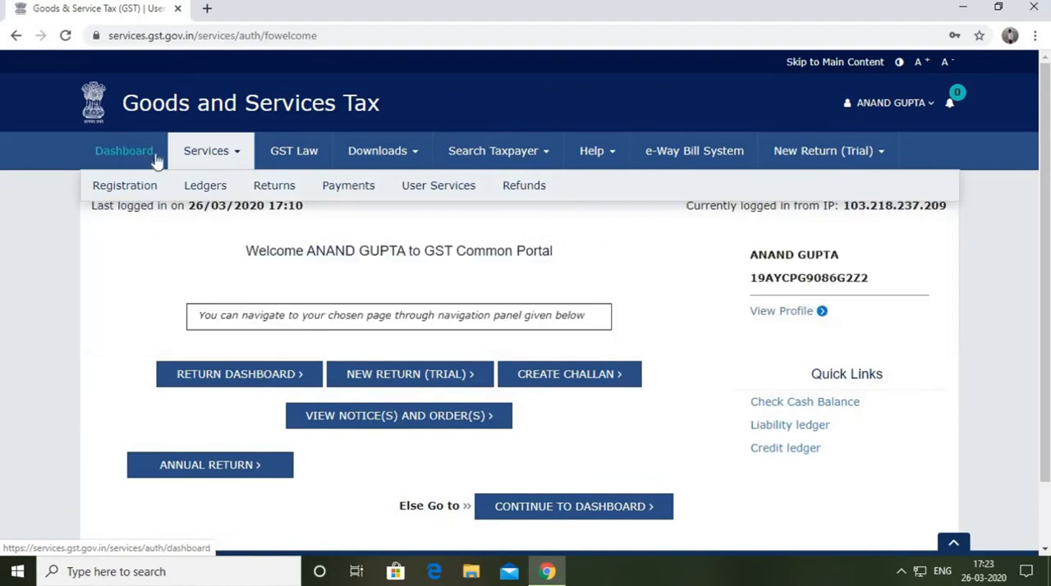
Display the dashboard's ledger balances and open the Application for Refund page from the refund services.
left_click(138, 158)
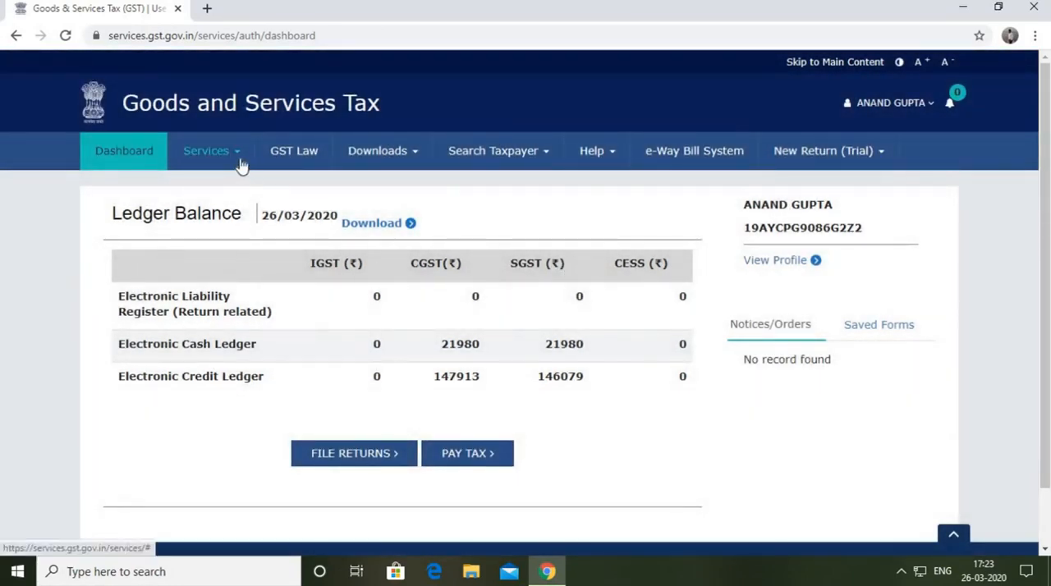
mouse_move(241, 167)
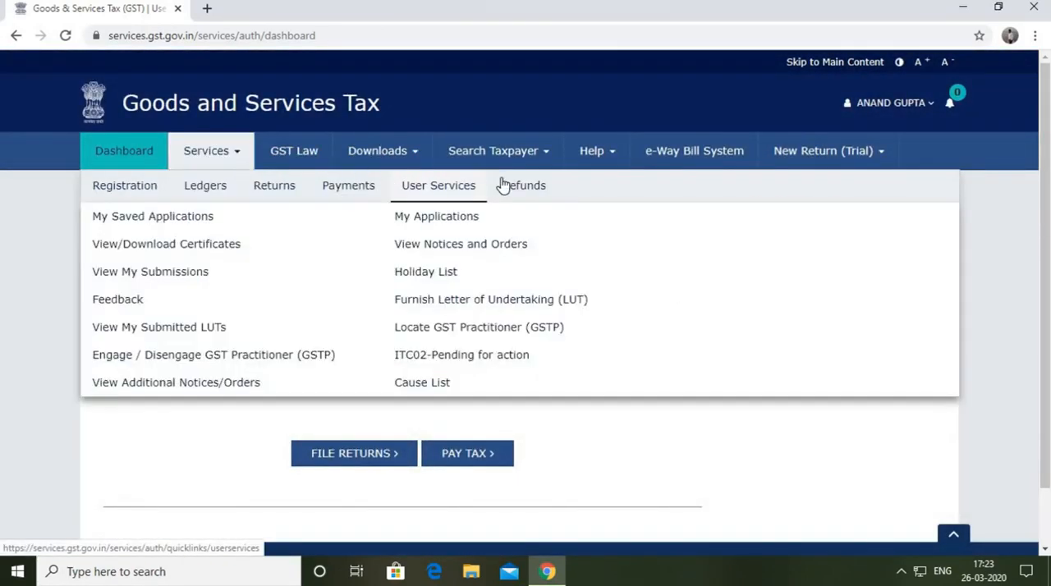
mouse_move(534, 193)
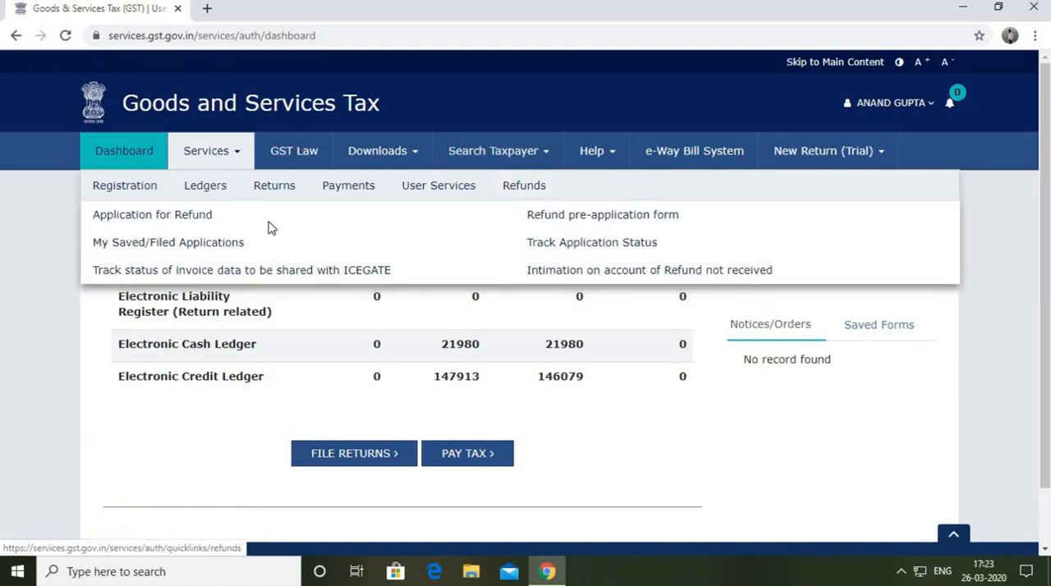
left_click(197, 220)
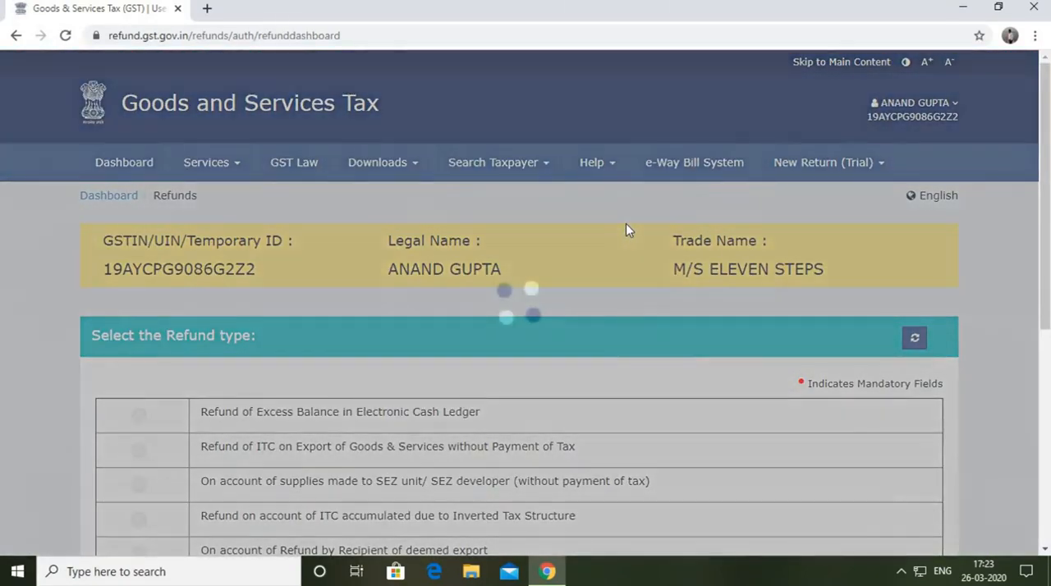
Choose Refund of Excess Balance in Electronic Cash Ledger as the refund type and try to create the refund application.
scroll(625, 229, "down", 2)
scroll(625, 230, "up", 1)
scroll(626, 228, "down", 1)
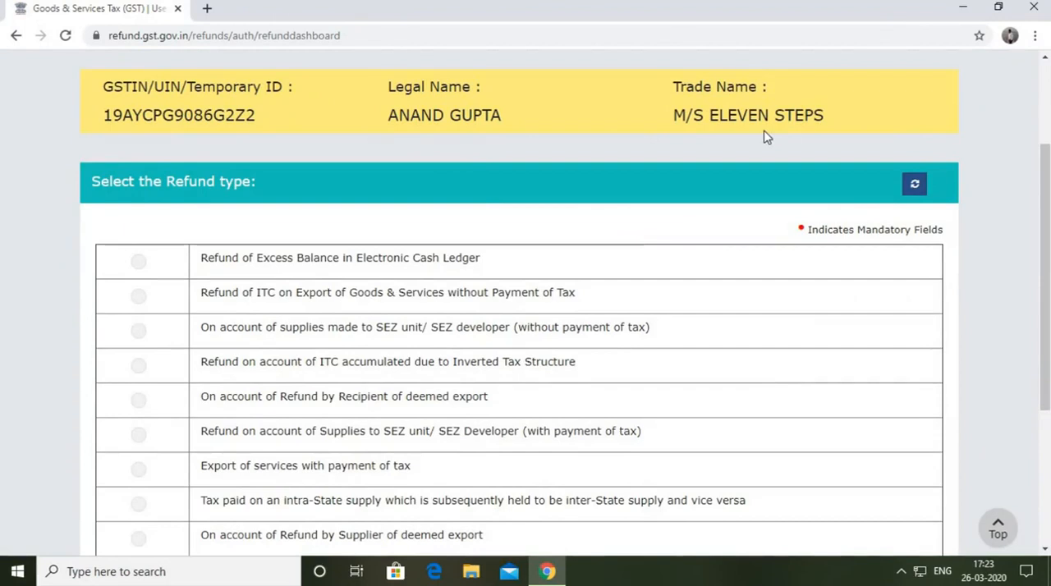
scroll(675, 93, "down", 3)
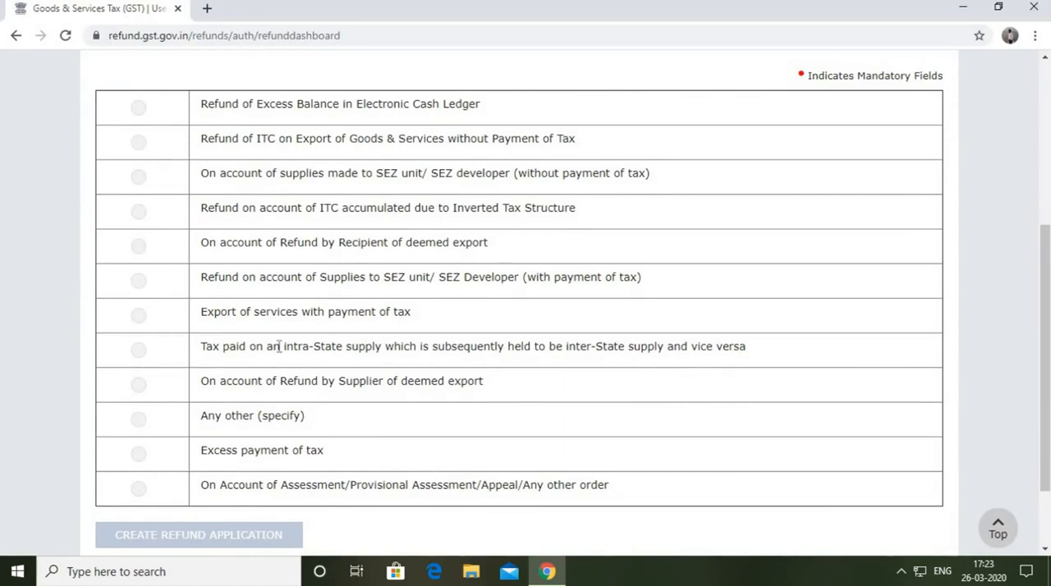
scroll(369, 143, "up", 3)
scroll(368, 143, "down", 3)
left_click(139, 110)
scroll(205, 134, "down", 1)
scroll(140, 128, "up", 1)
scroll(277, 153, "down", 2)
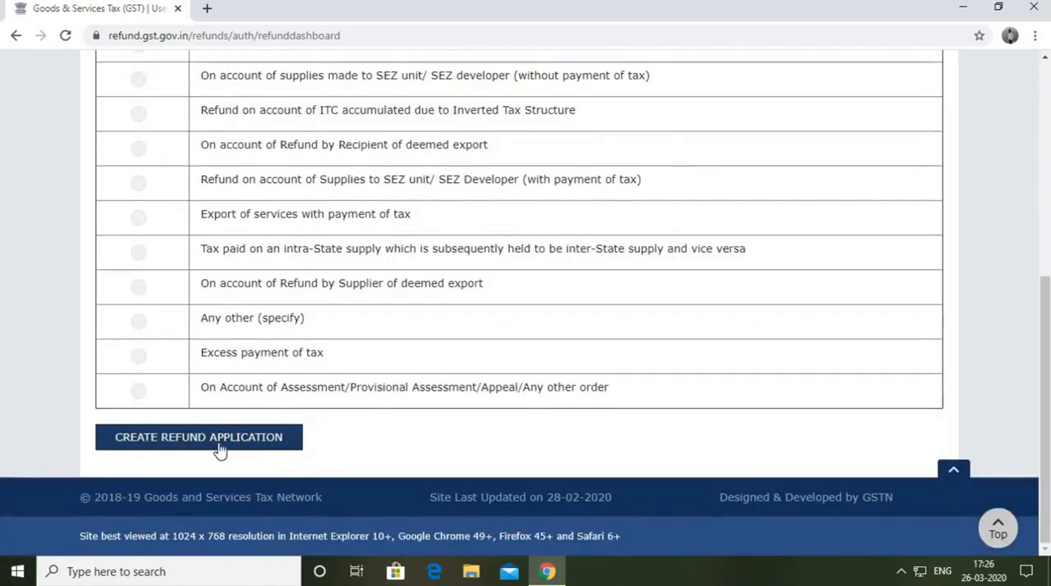
left_click(159, 451)
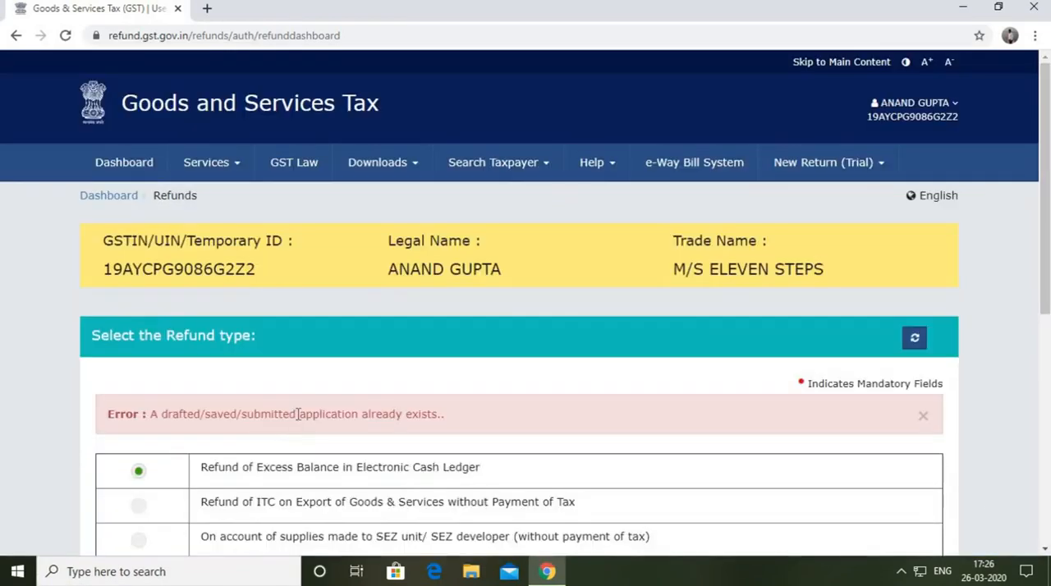
Open the list of saved and filed refund applications from the refund services.
scroll(297, 414, "down", 3)
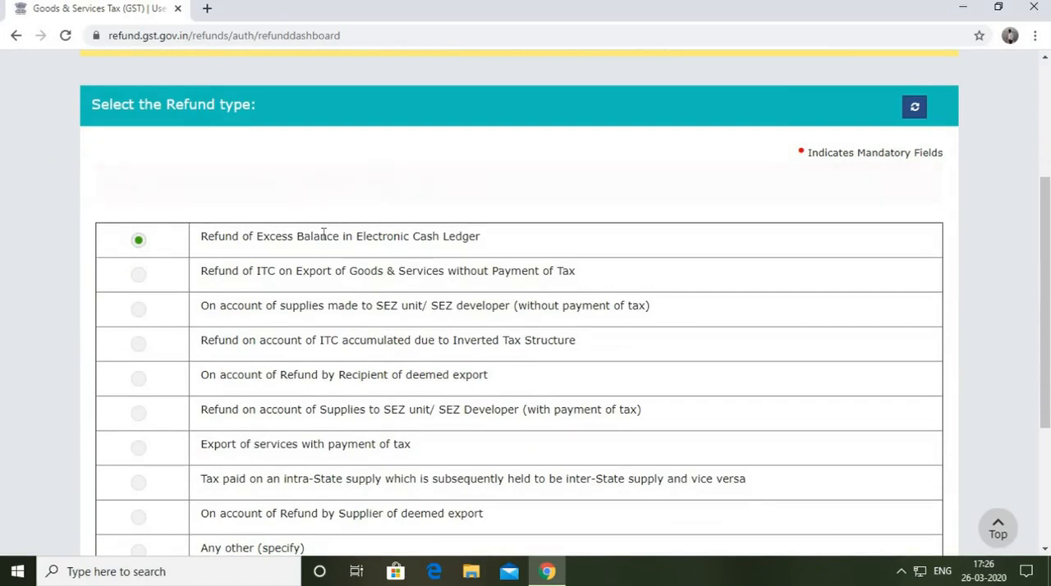
scroll(457, 308, "up", 3)
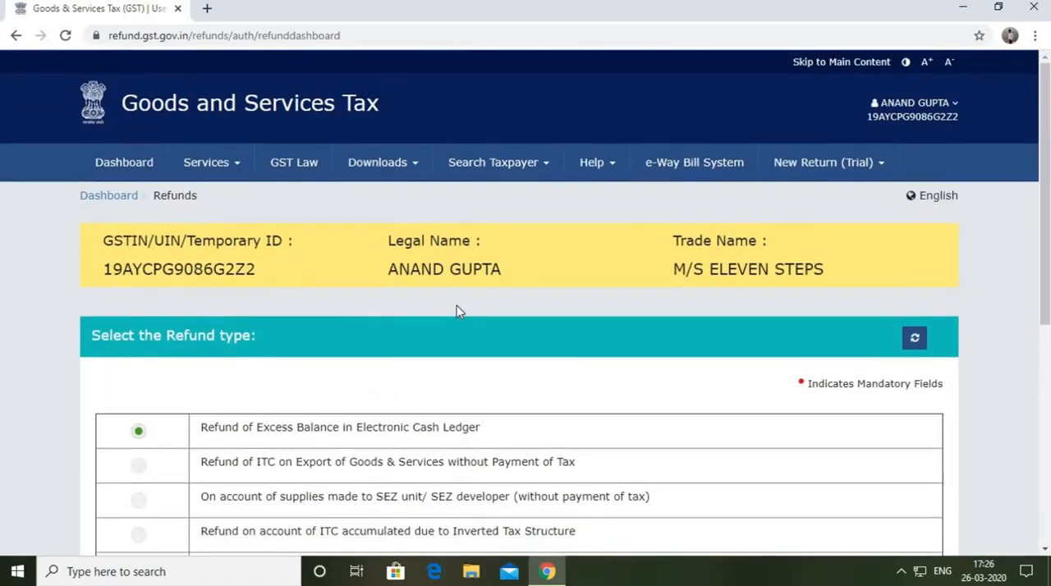
left_click(236, 166)
mouse_move(549, 202)
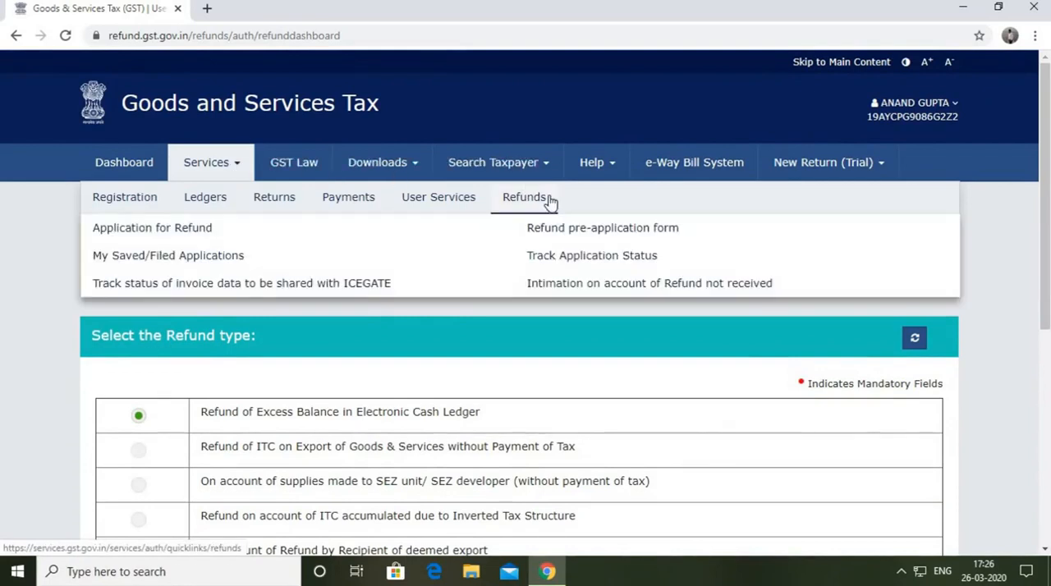
left_click(223, 255)
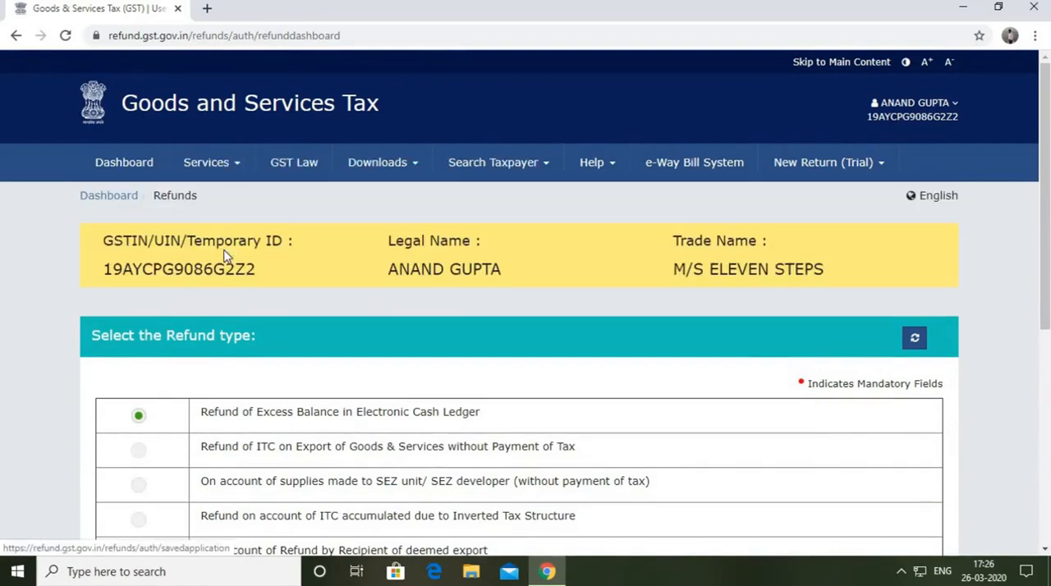
Delete the draft application for Refund of Excess Balance in Electronic Cash Ledger and confirm the deletion.
scroll(550, 408, "down", 2)
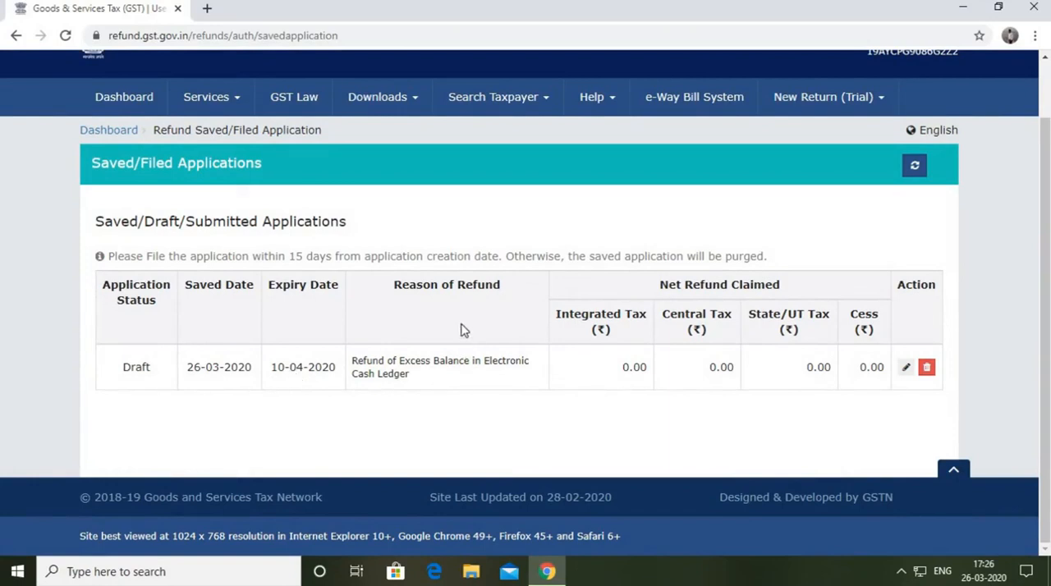
left_click(926, 368)
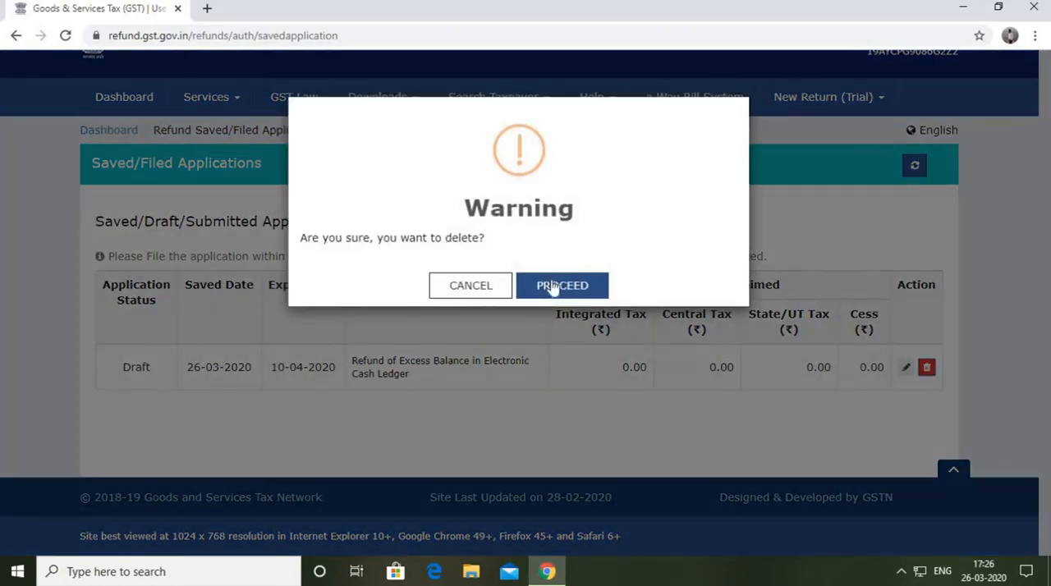
left_click(551, 285)
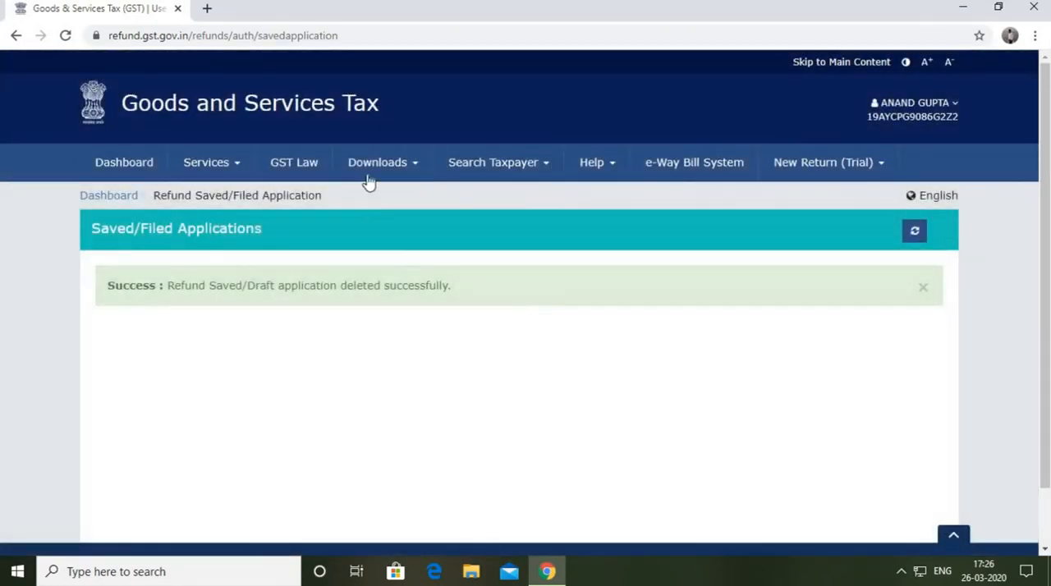
Open the Application for Refund page from the refund services.
left_click(240, 168)
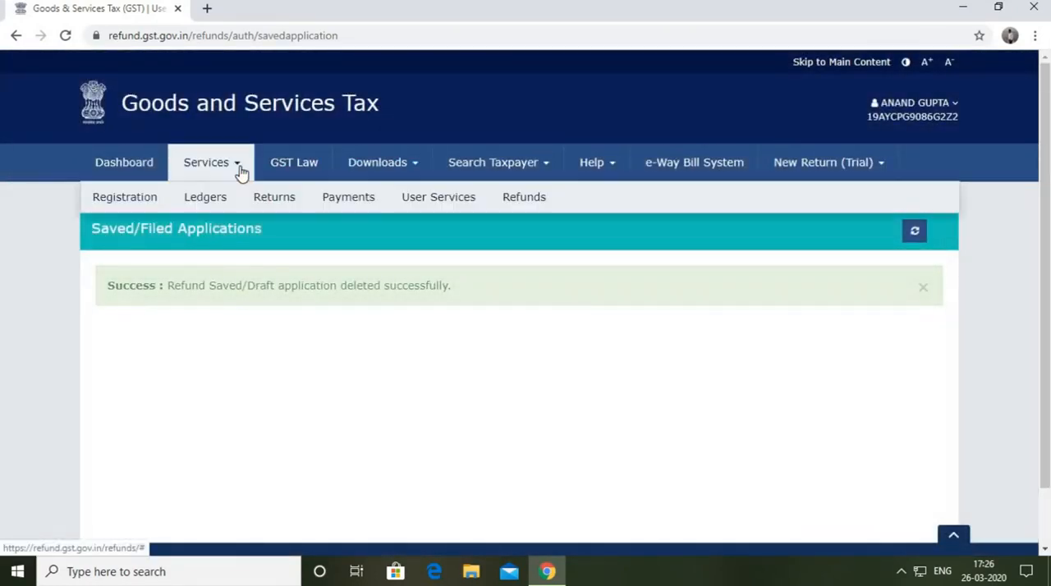
mouse_move(556, 201)
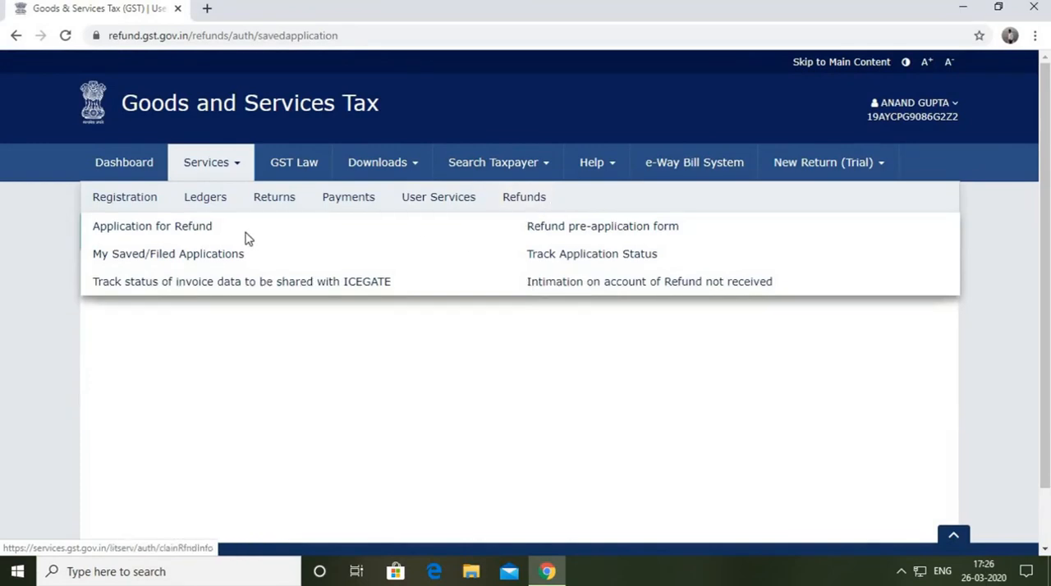
left_click(199, 233)
scroll(392, 294, "down", 2)
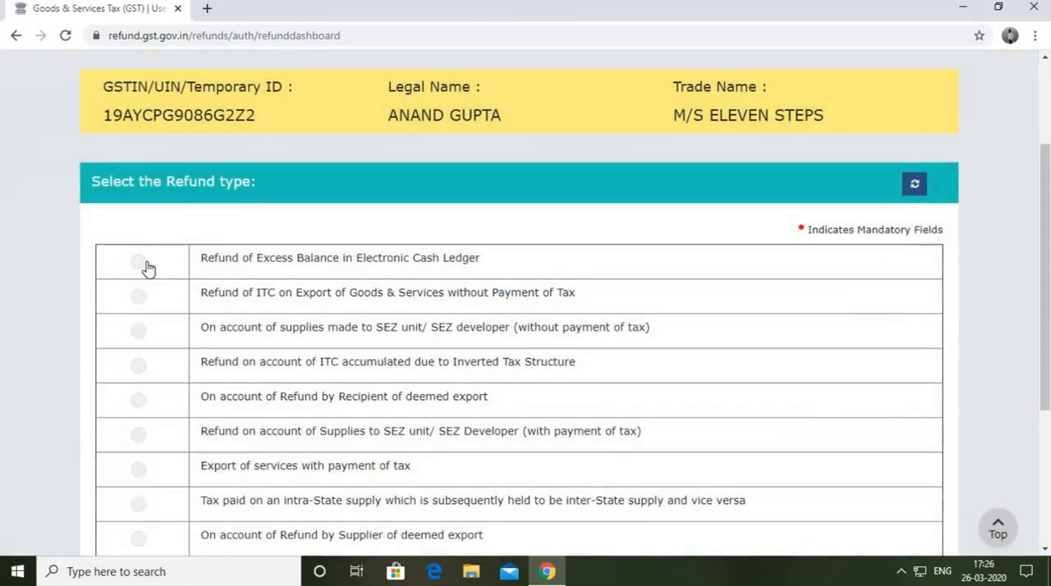
Choose Refund of Excess Balance in Electronic Cash Ledger as the refund type and create the refund application.
left_click(144, 263)
scroll(224, 270, "down", 3)
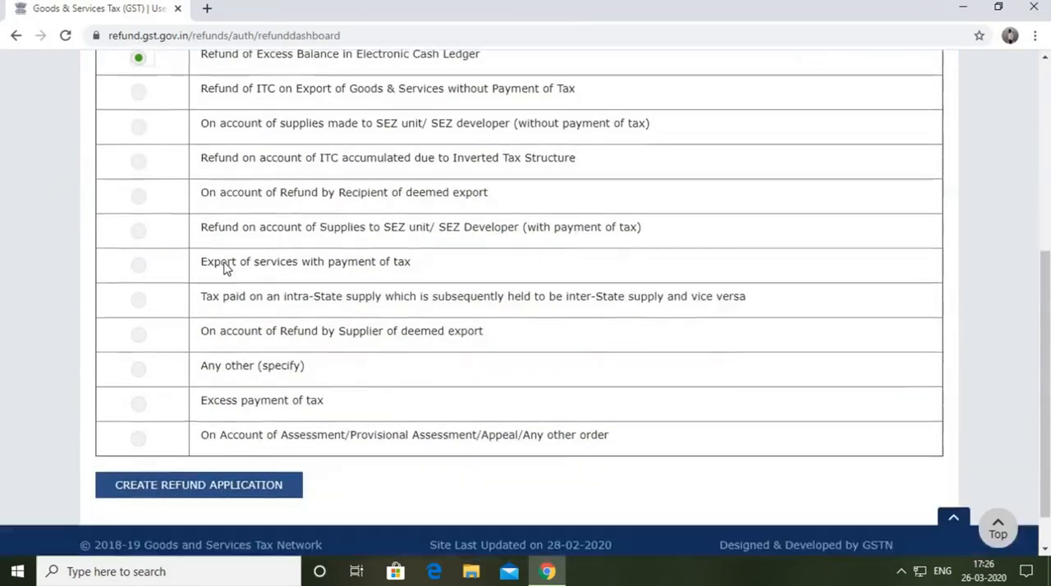
scroll(246, 262, "up", 3)
scroll(286, 256, "down", 3)
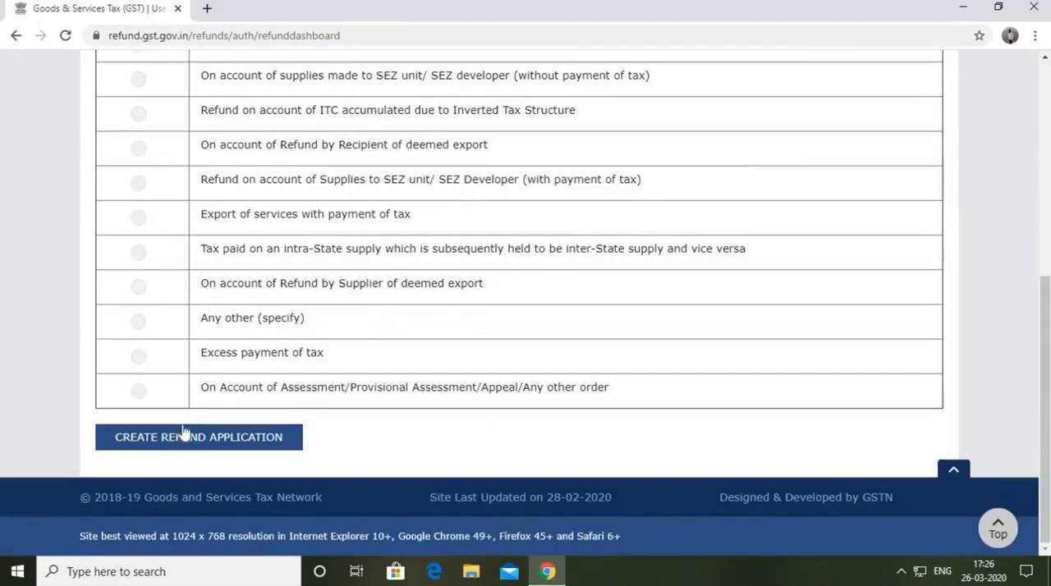
left_click(170, 444)
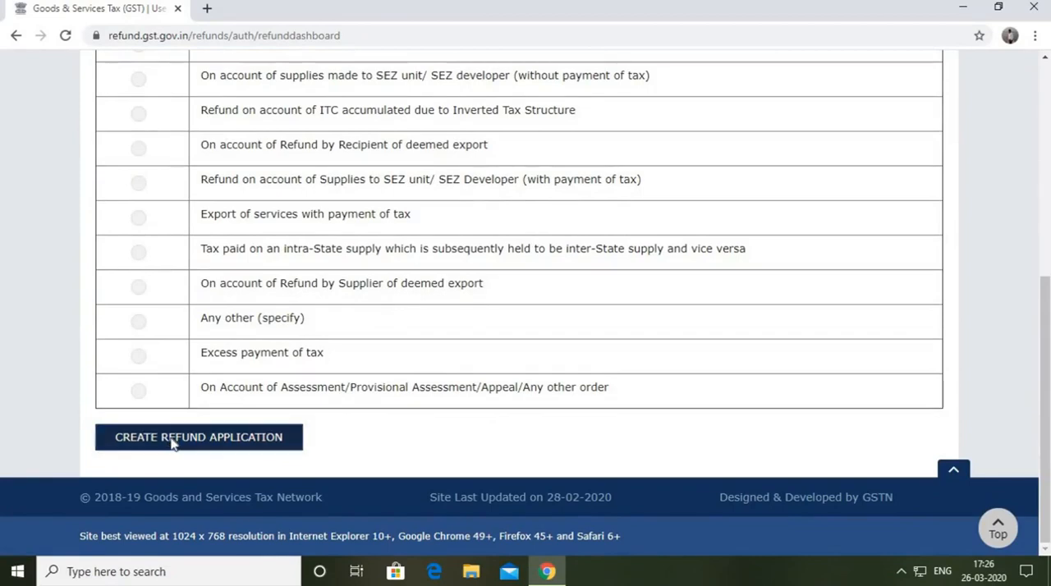
Examine the balance available in the cash ledger and the Refund Claimed table of the GST RFD-01 form.
scroll(331, 368, "down", 2)
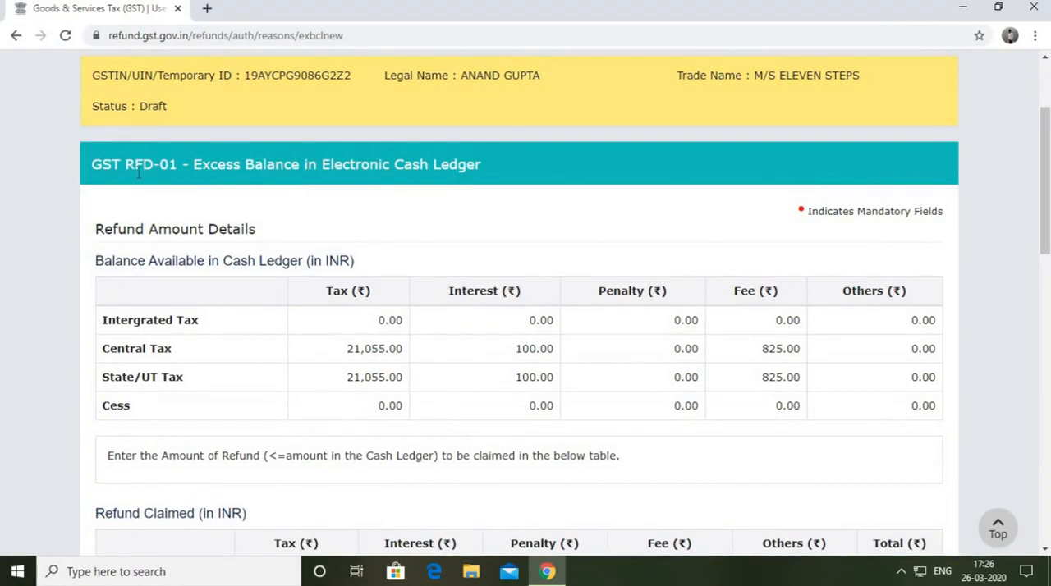
scroll(237, 131, "down", 1)
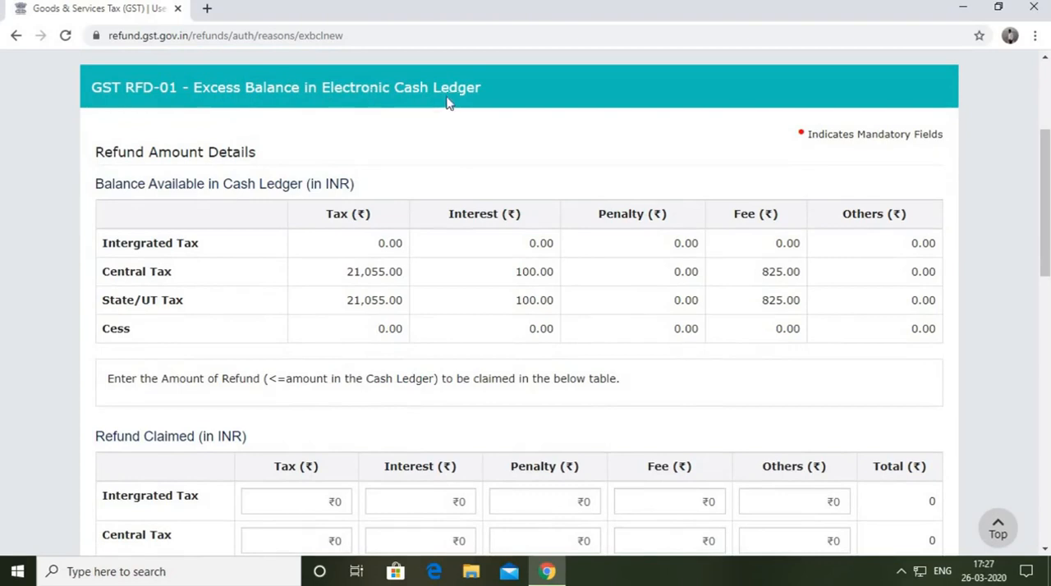
scroll(450, 160, "down", 1)
scroll(449, 160, "down", 1)
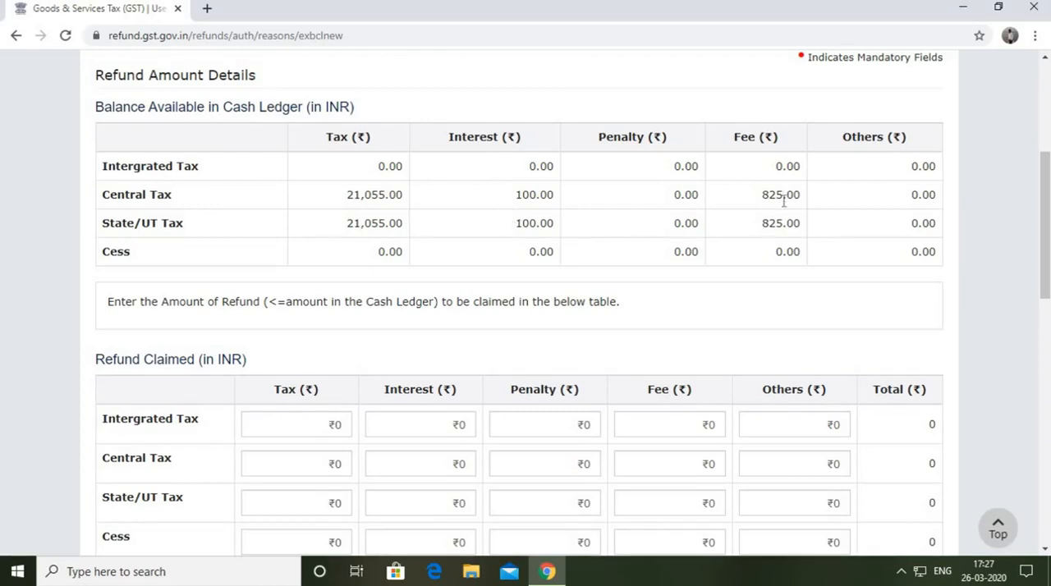
scroll(833, 258, "down", 1)
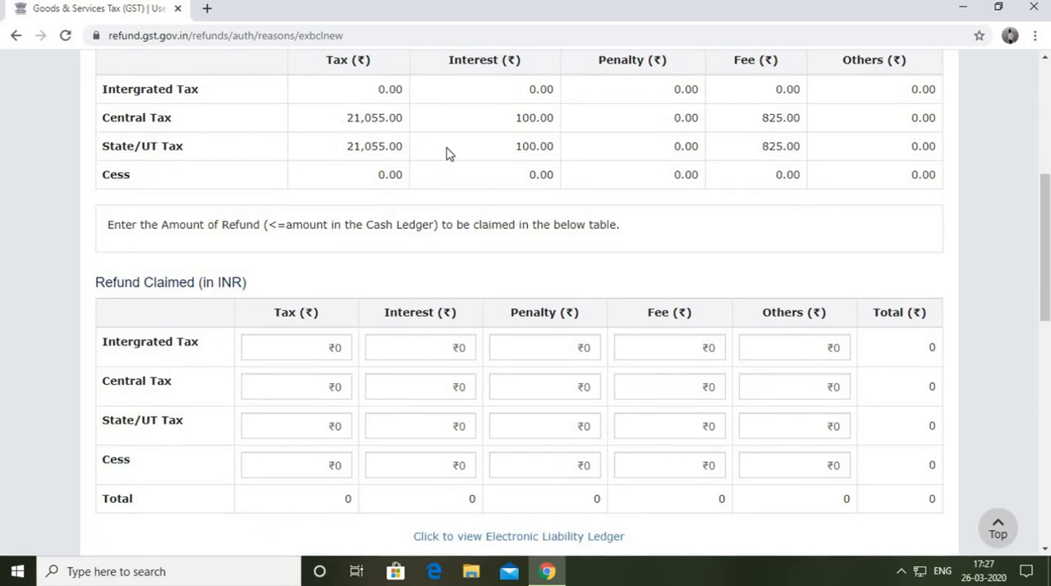
scroll(446, 152, "up", 1)
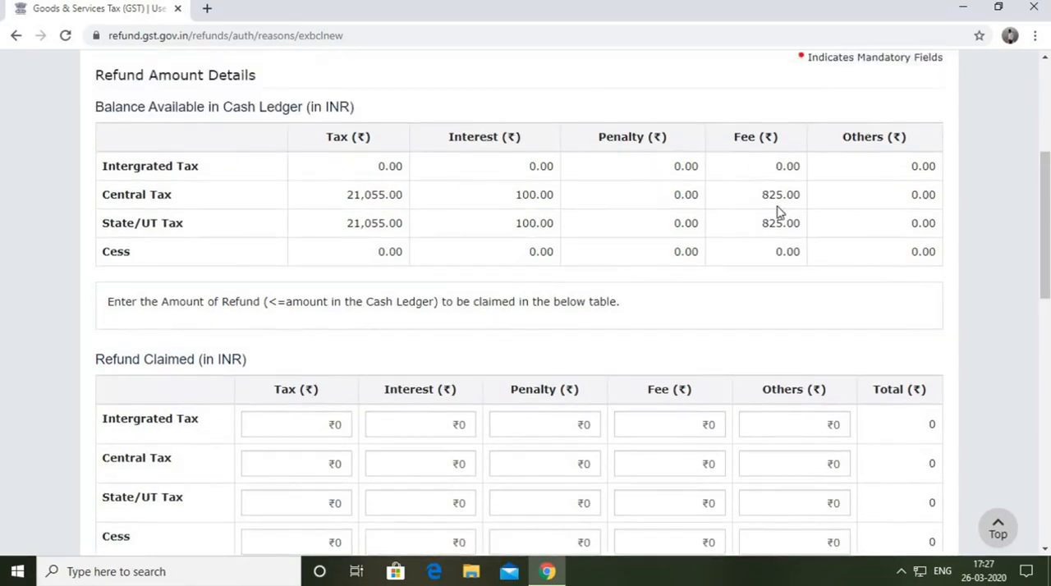
scroll(631, 214, "down", 1)
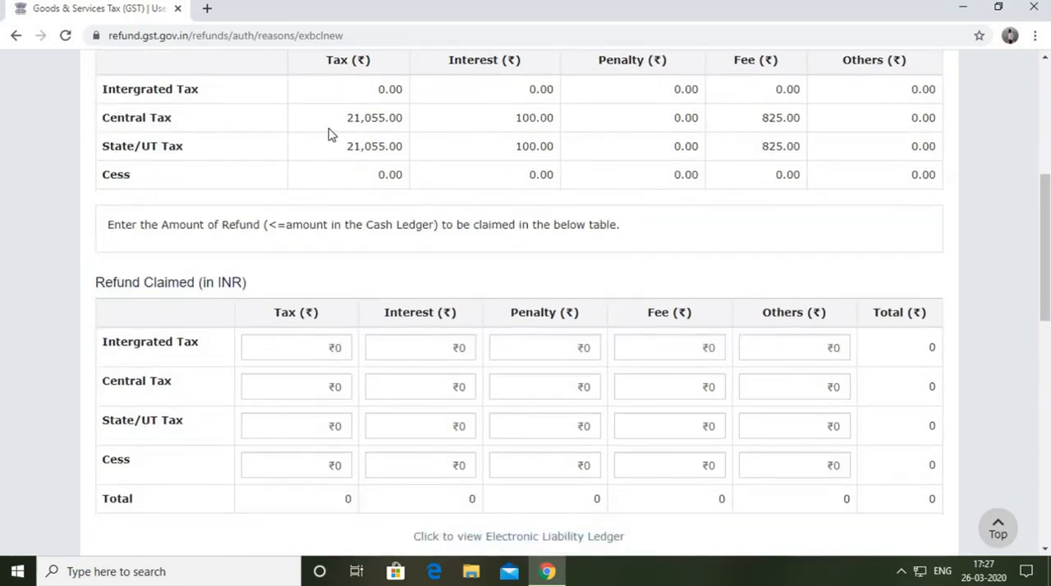
scroll(333, 134, "up", 1)
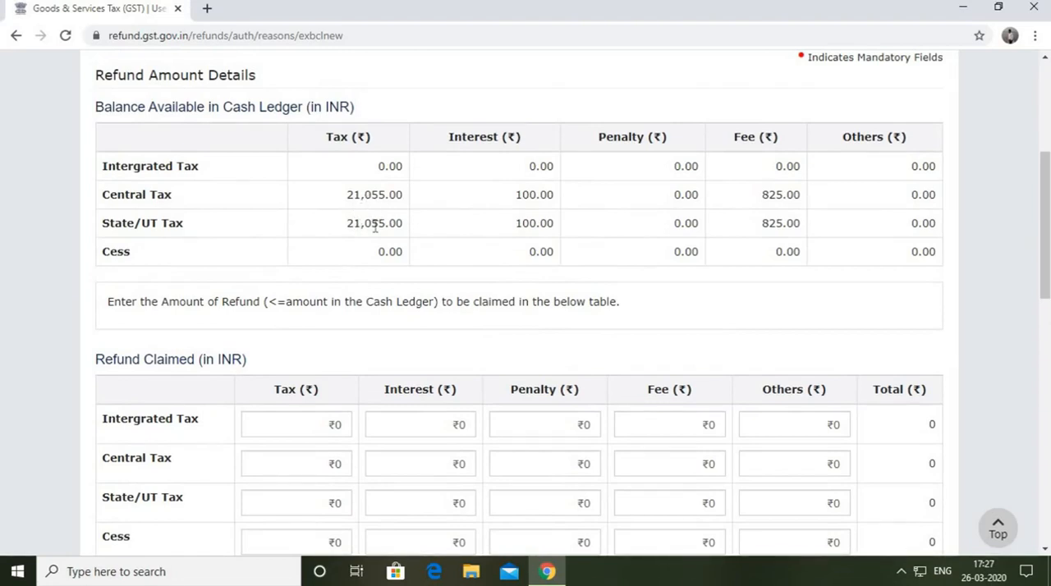
scroll(375, 227, "down", 1)
scroll(364, 324, "down", 1)
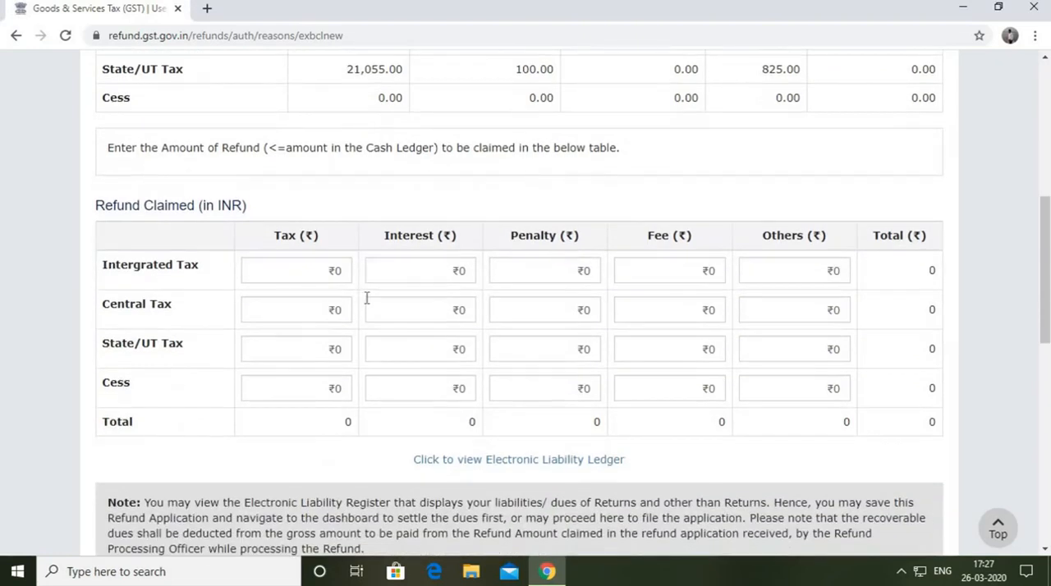
scroll(386, 283, "up", 2)
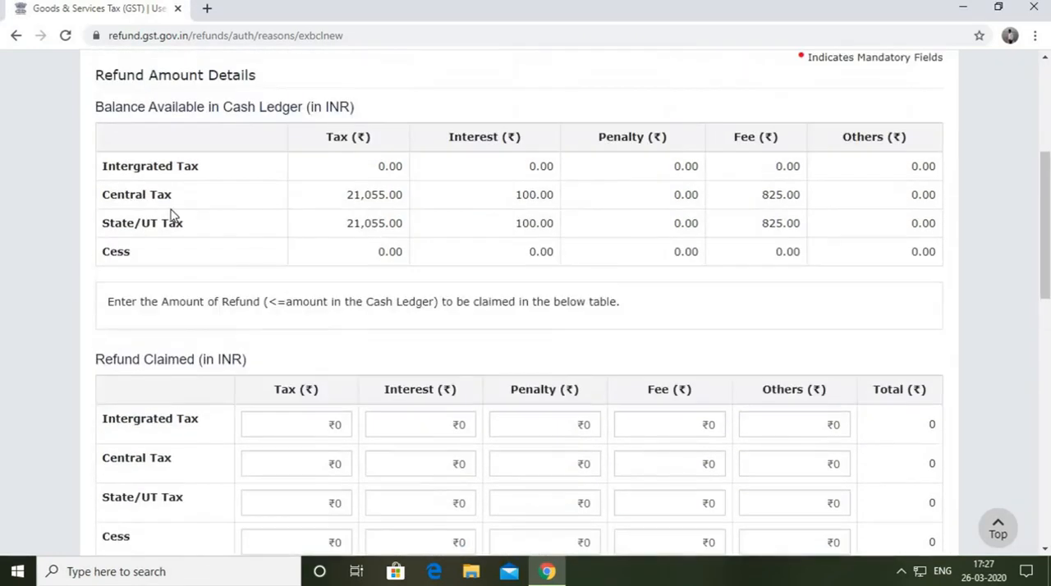
Claim a tax refund of 21000 for Central Tax and 21000 for State/UT Tax in the Refund Claimed table.
scroll(271, 410, "down", 1)
left_click(317, 380)
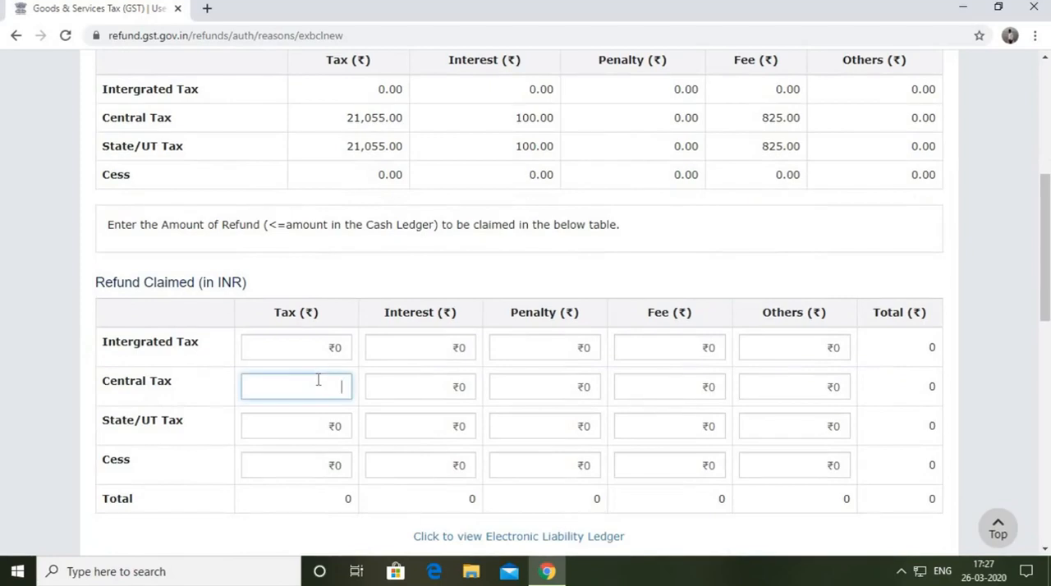
type("21000")
scroll(441, 145, "down", 1)
scroll(417, 183, "up", 2)
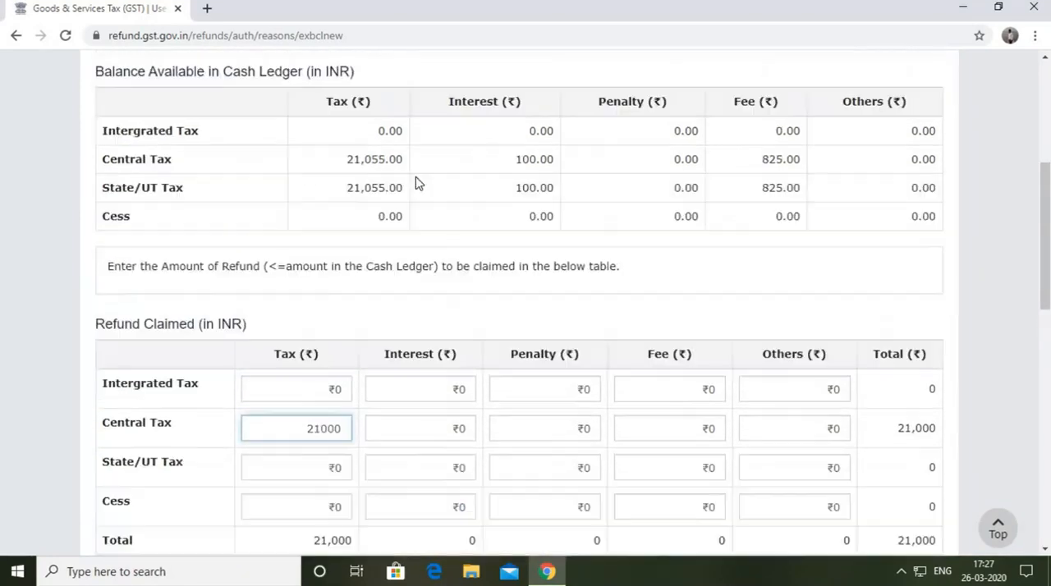
scroll(475, 275, "down", 1)
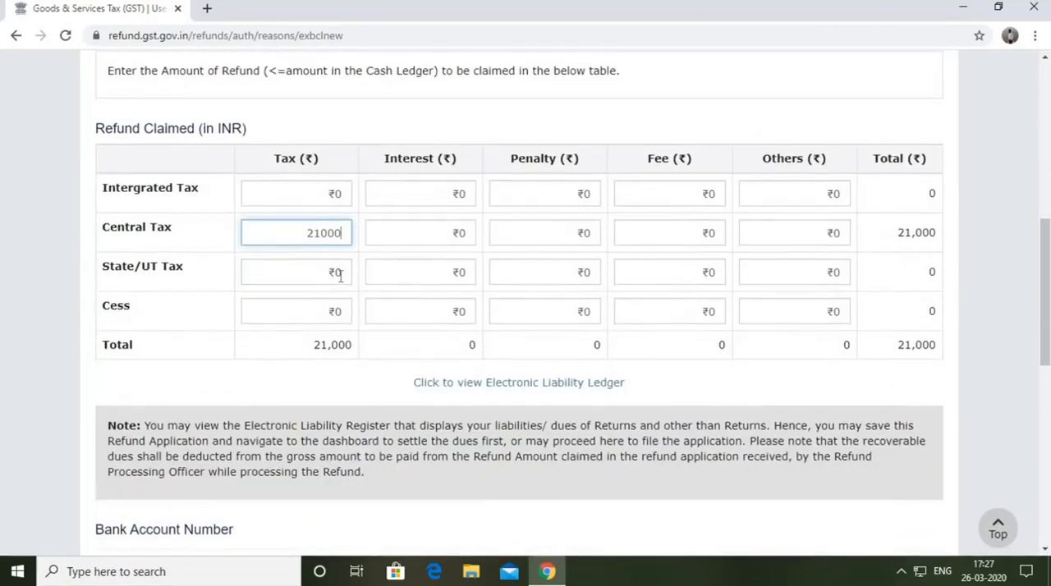
left_click(341, 274)
type("21000")
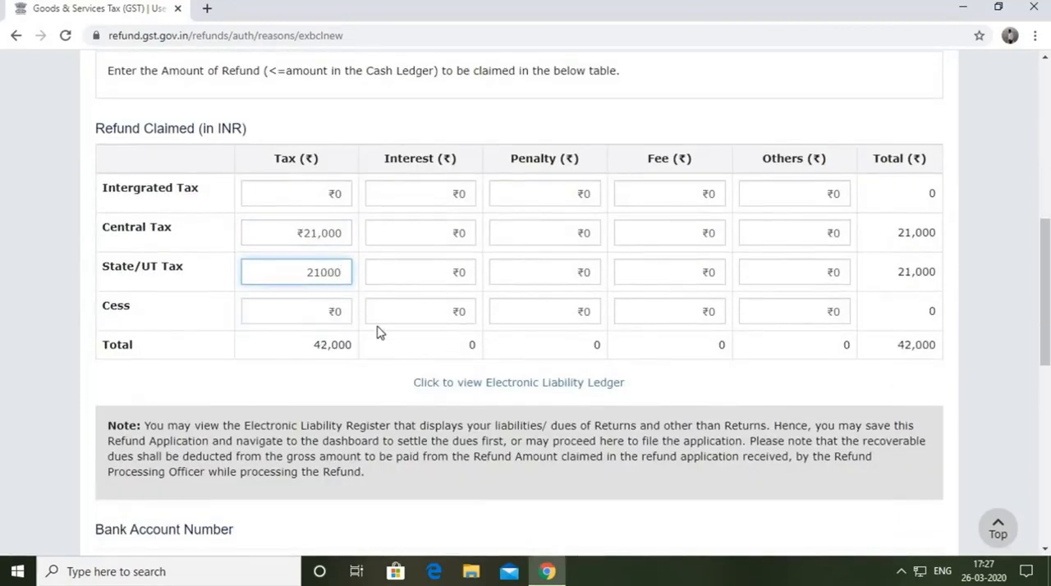
left_click(460, 345)
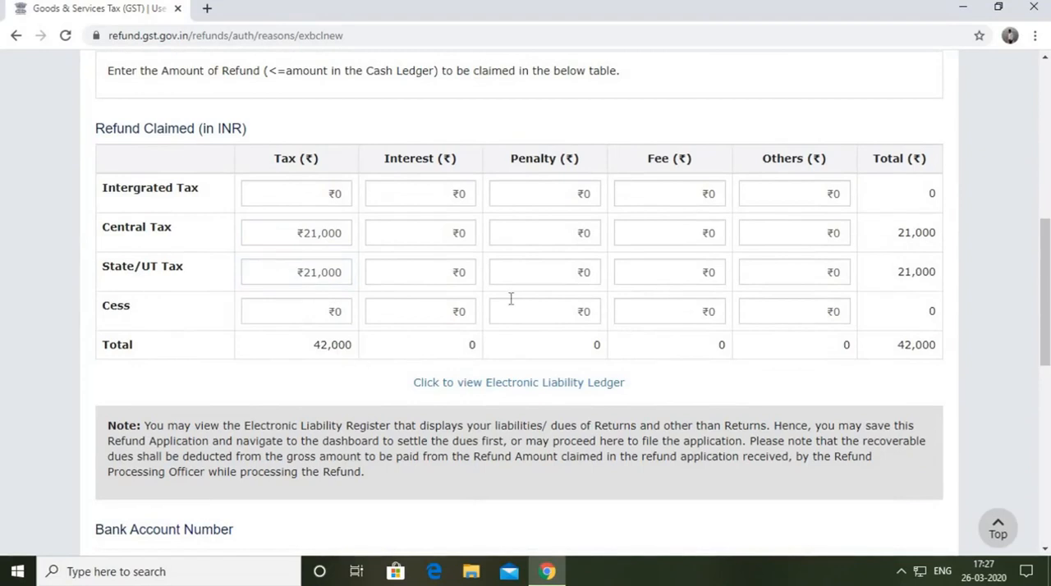
Compare the claimed Central Tax and State/UT Tax amounts with the balance available in the cash ledger.
scroll(344, 244, "up", 2)
scroll(141, 229, "down", 1)
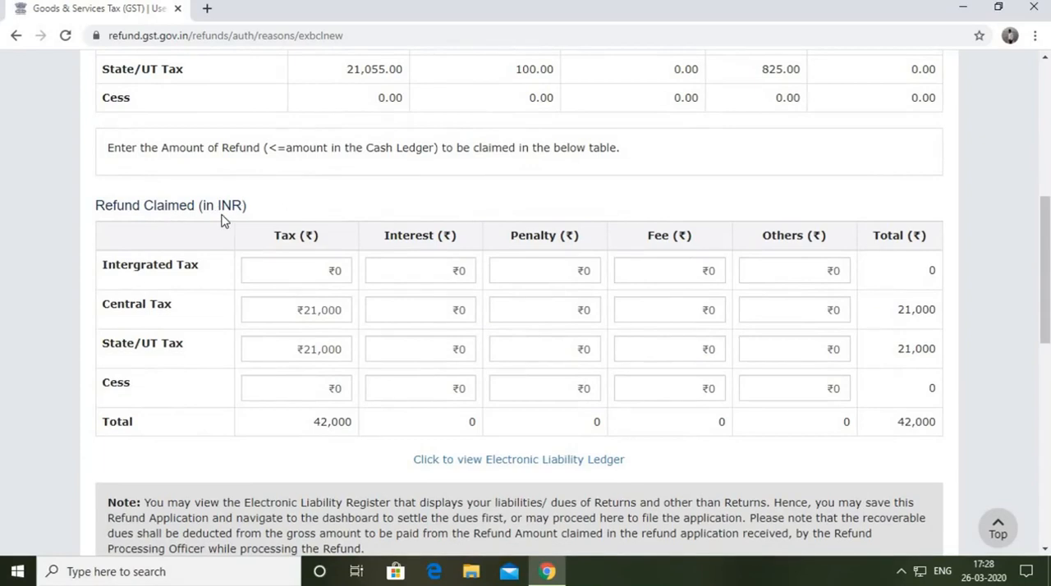
scroll(300, 235, "down", 1)
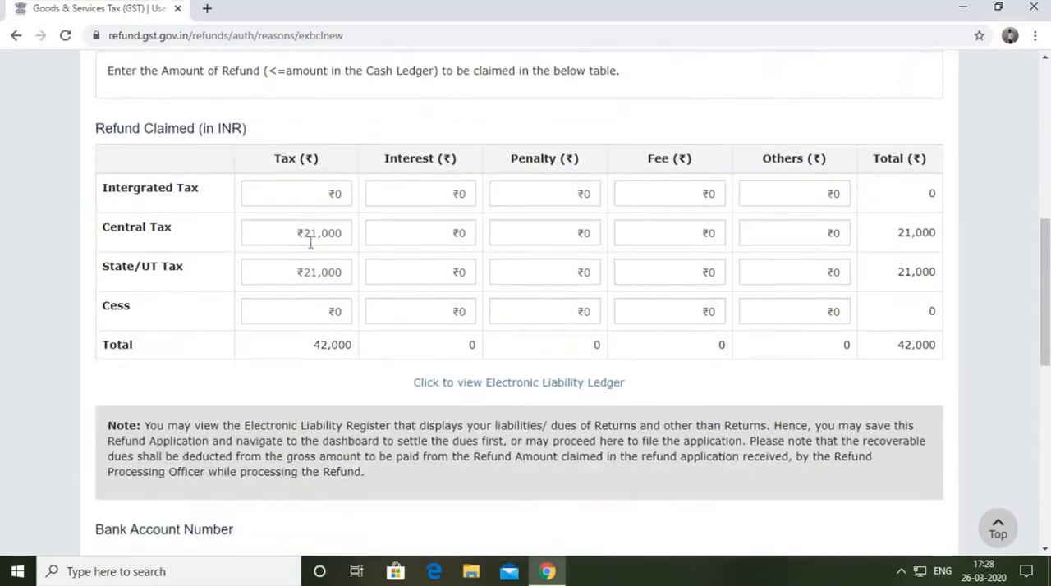
scroll(321, 260, "up", 3)
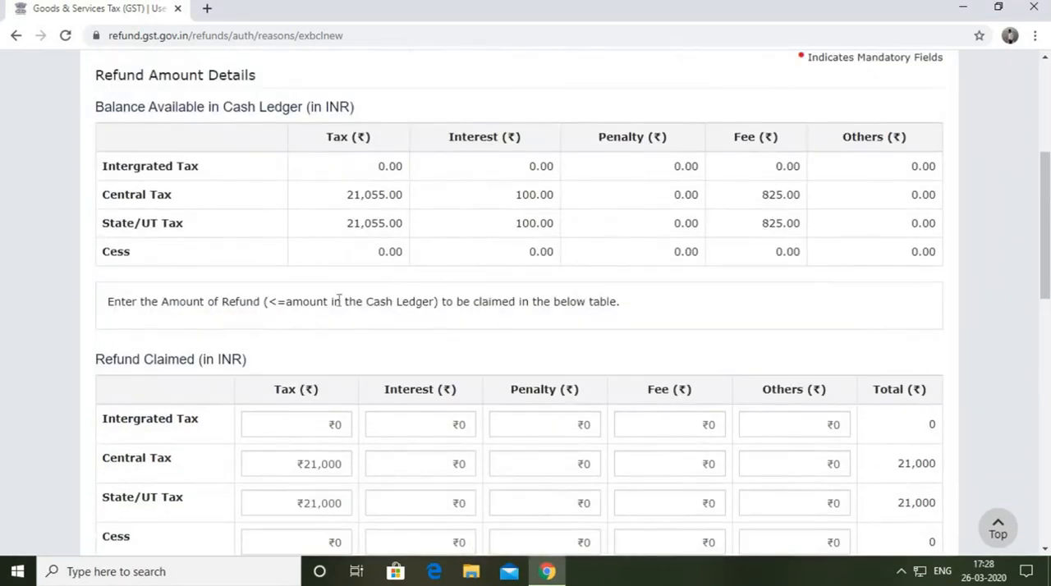
scroll(353, 383, "down", 2)
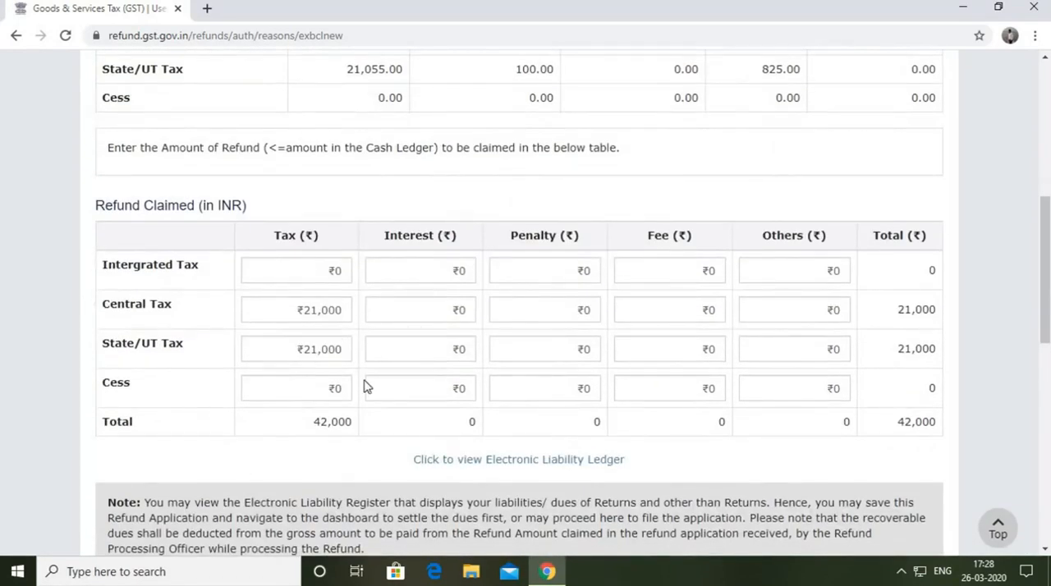
scroll(363, 387, "down", 2)
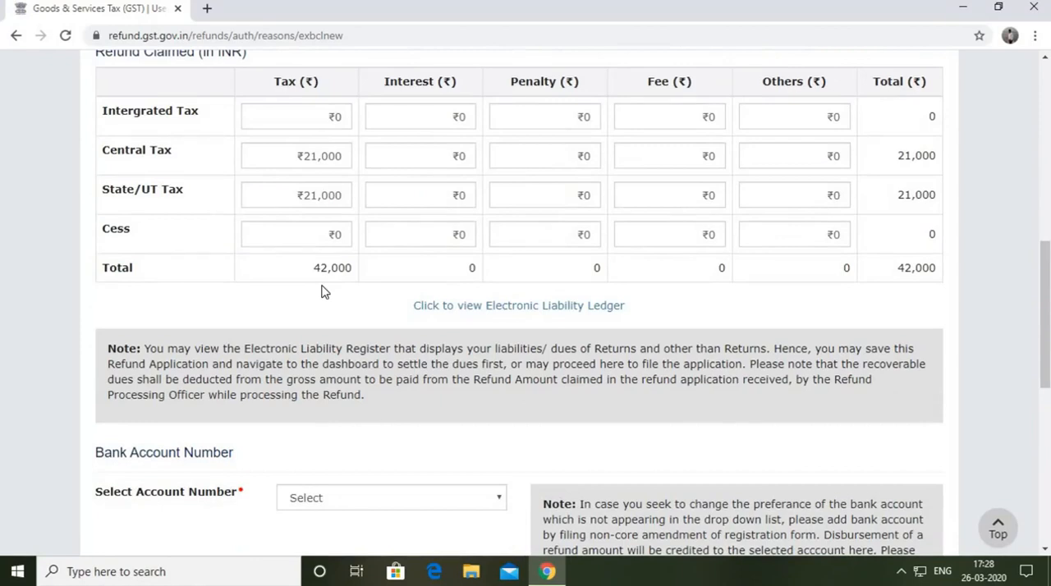
scroll(224, 252, "up", 2)
scroll(344, 287, "down", 2)
Select the bank account number that is to receive the refund.
scroll(345, 287, "down", 1)
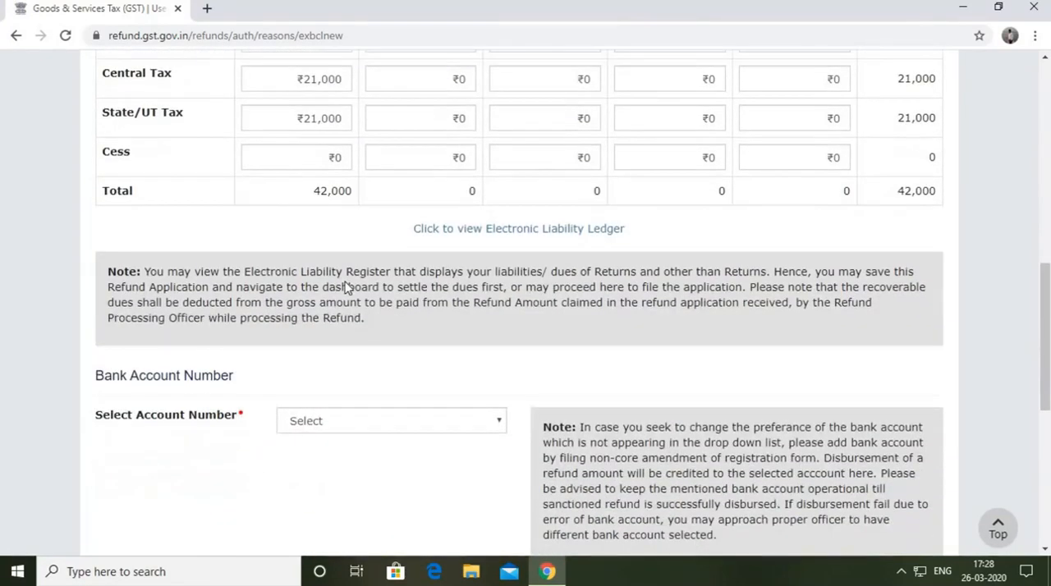
scroll(727, 258, "down", 2)
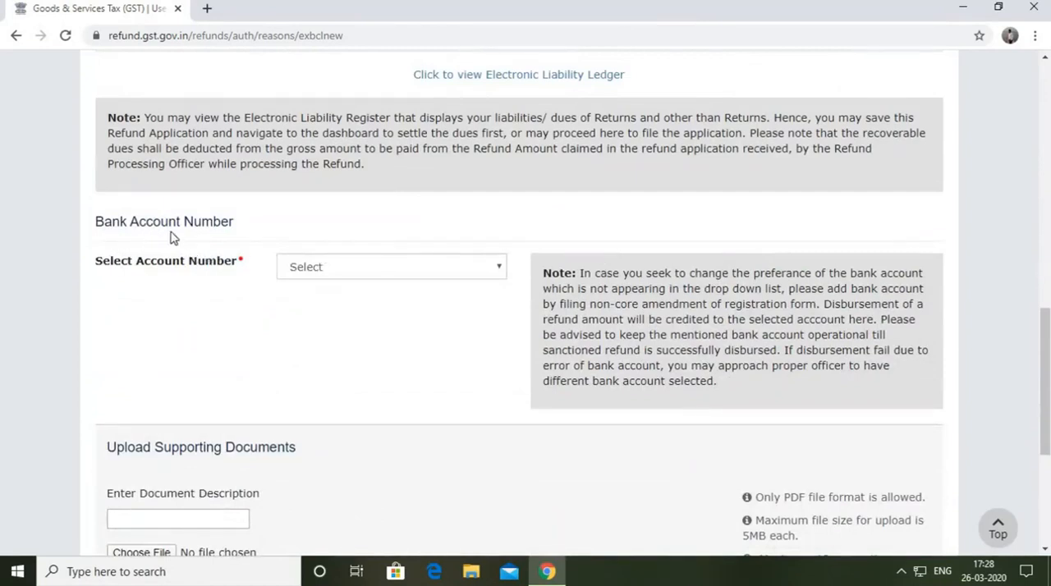
scroll(525, 304, "down", 1)
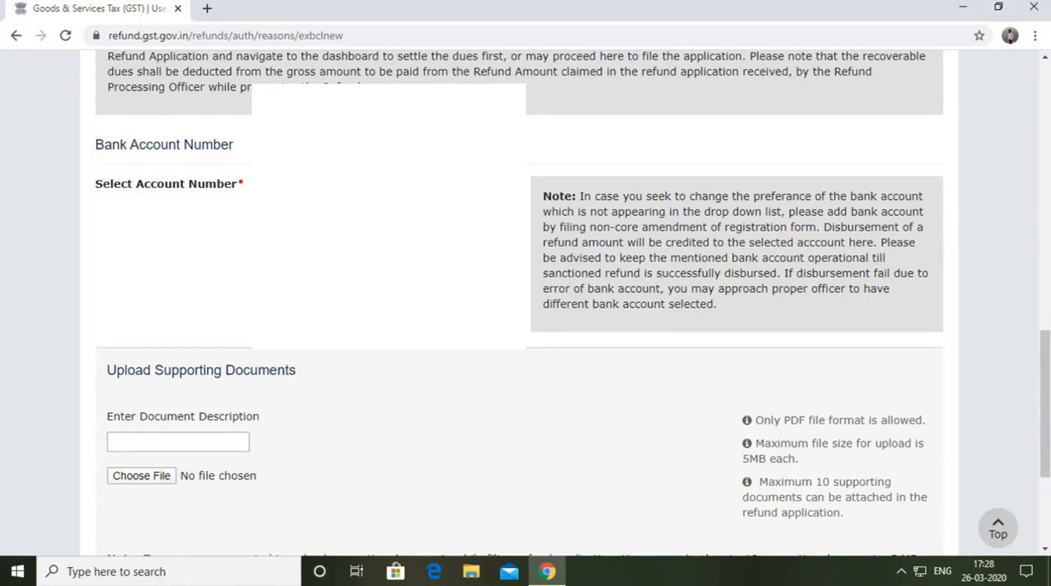
scroll(248, 209, "down", 1)
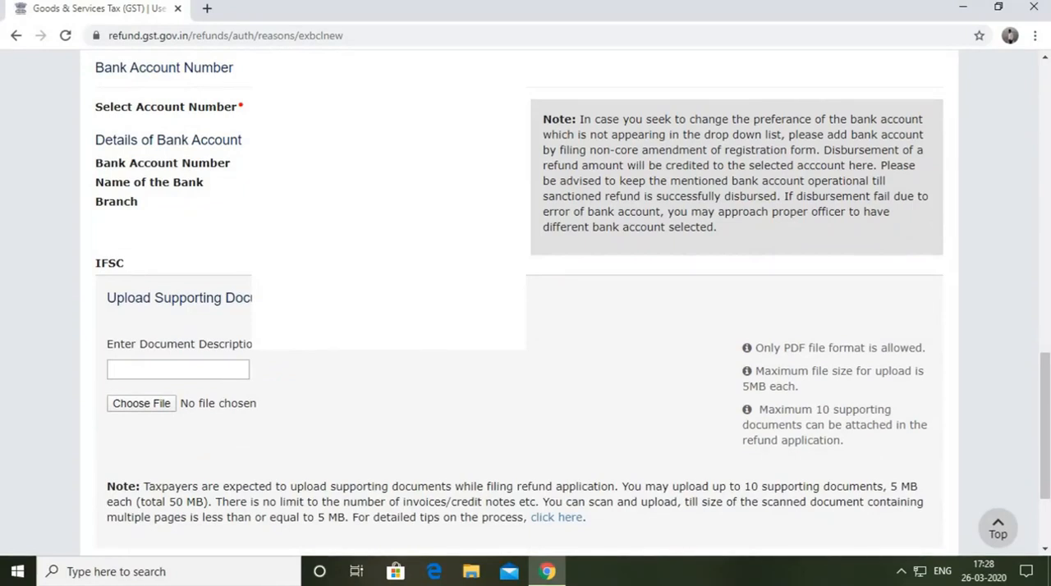
Review the bank account details, the supporting document upload section and the refund amount tables of the form.
scroll(255, 257, "up", 5)
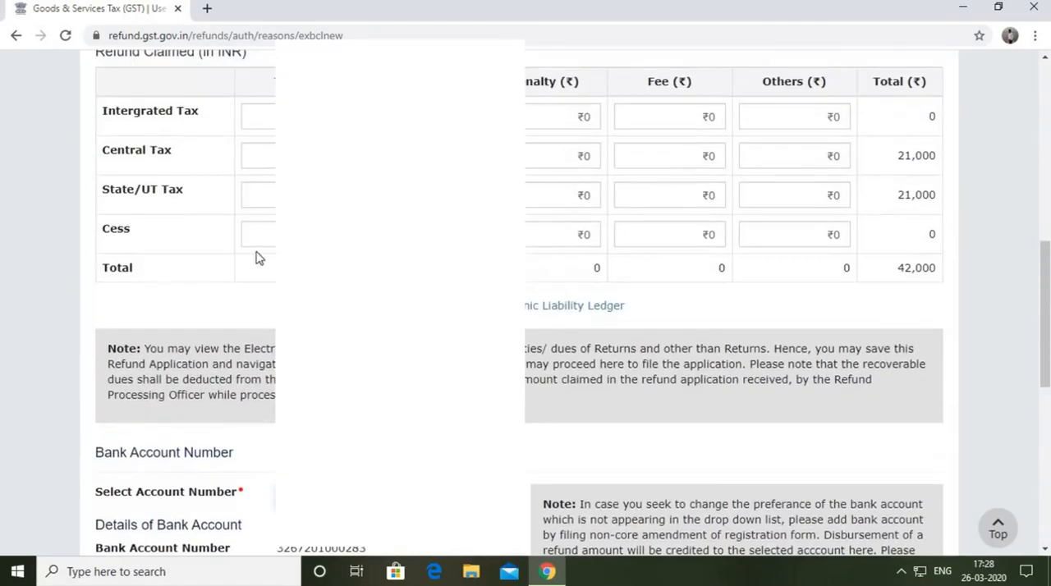
scroll(526, 304, "down", 3)
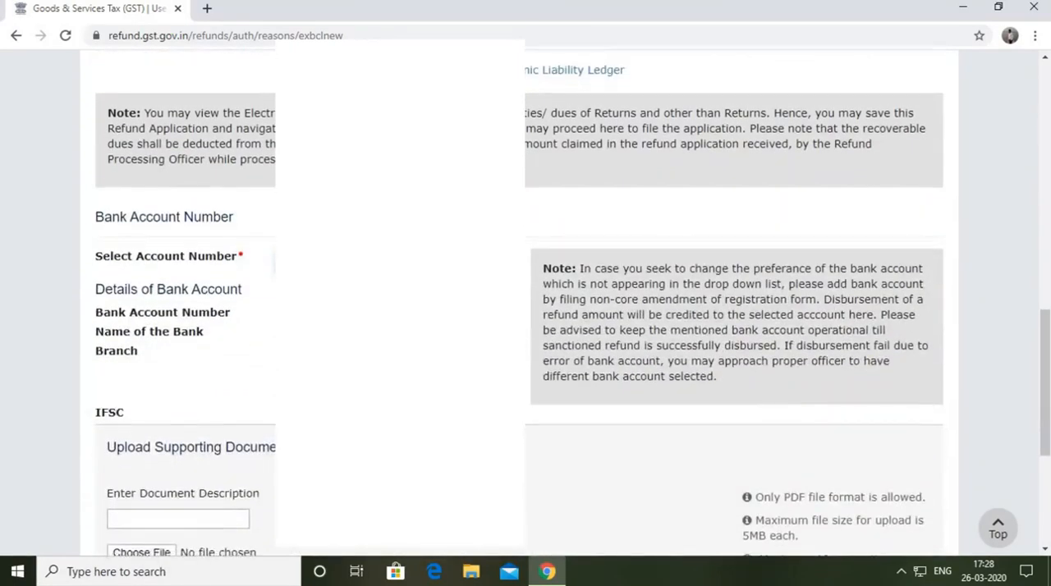
scroll(115, 241, "down", 3)
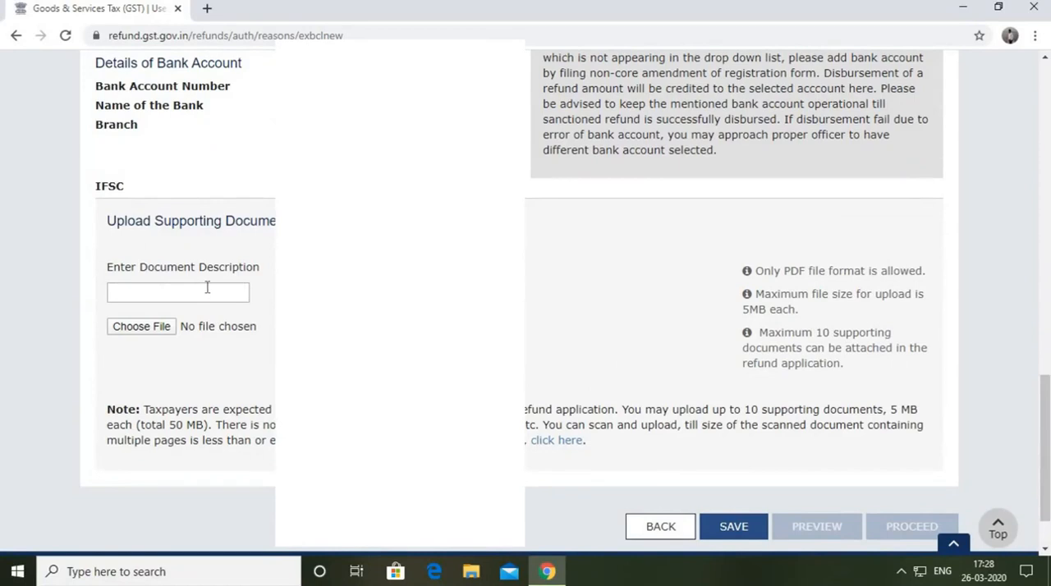
scroll(140, 288, "up", 1)
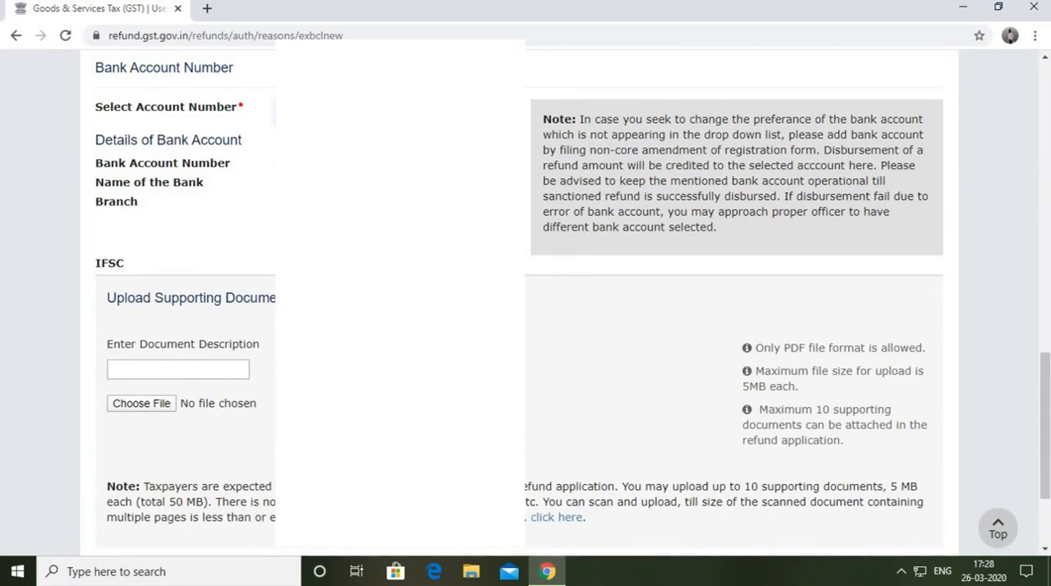
scroll(525, 304, "down", 3)
scroll(526, 304, "up", 7)
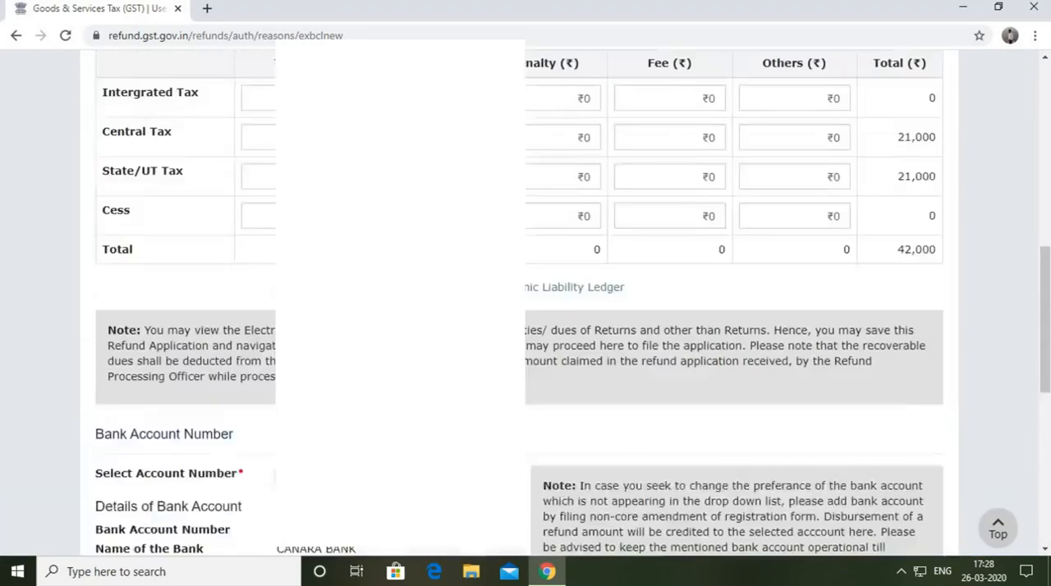
scroll(375, 188, "up", 5)
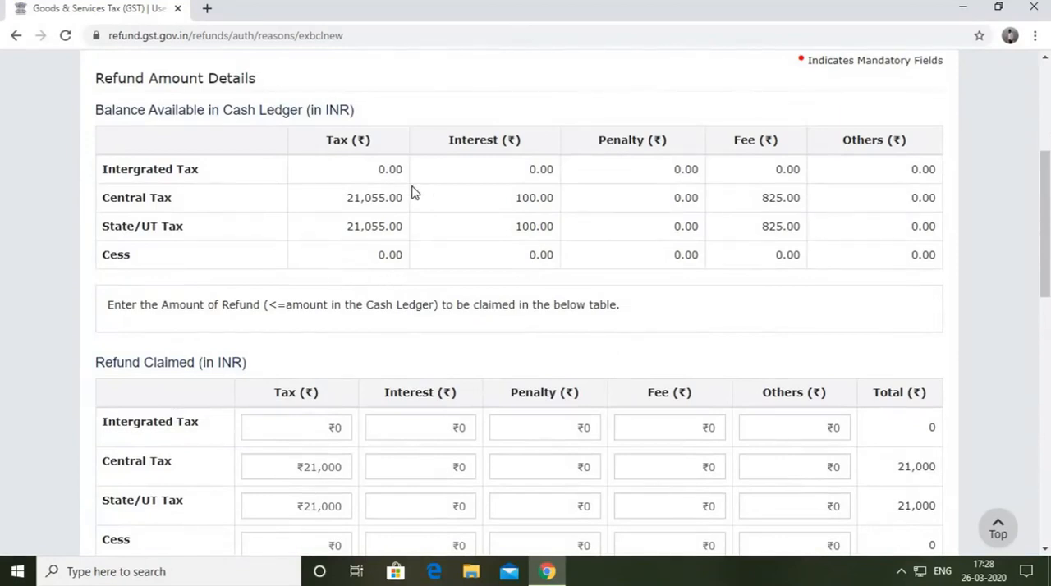
Save the completed GST RFD-01 refund application.
scroll(403, 193, "down", 2)
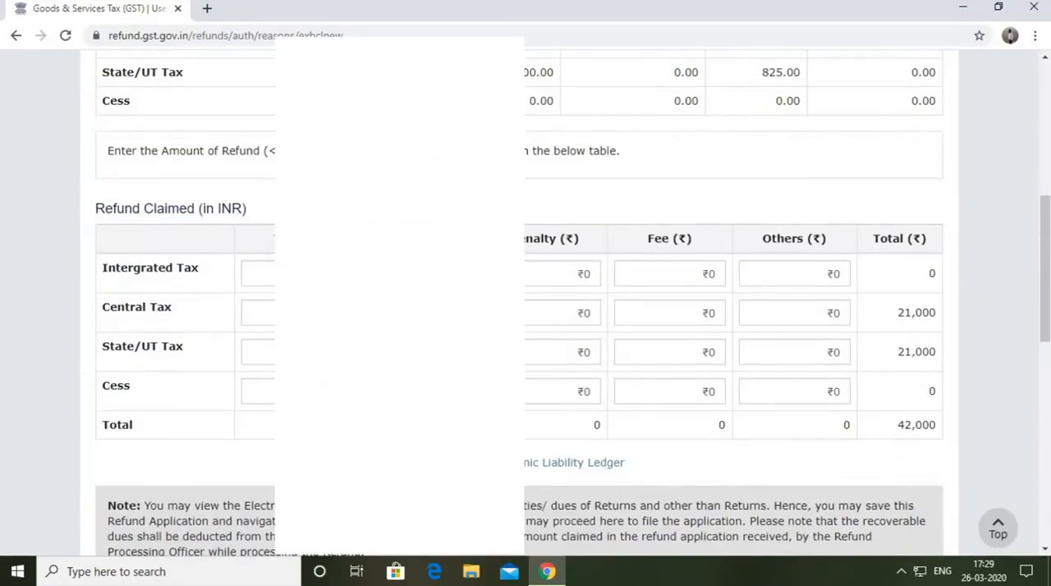
scroll(404, 246, "down", 6)
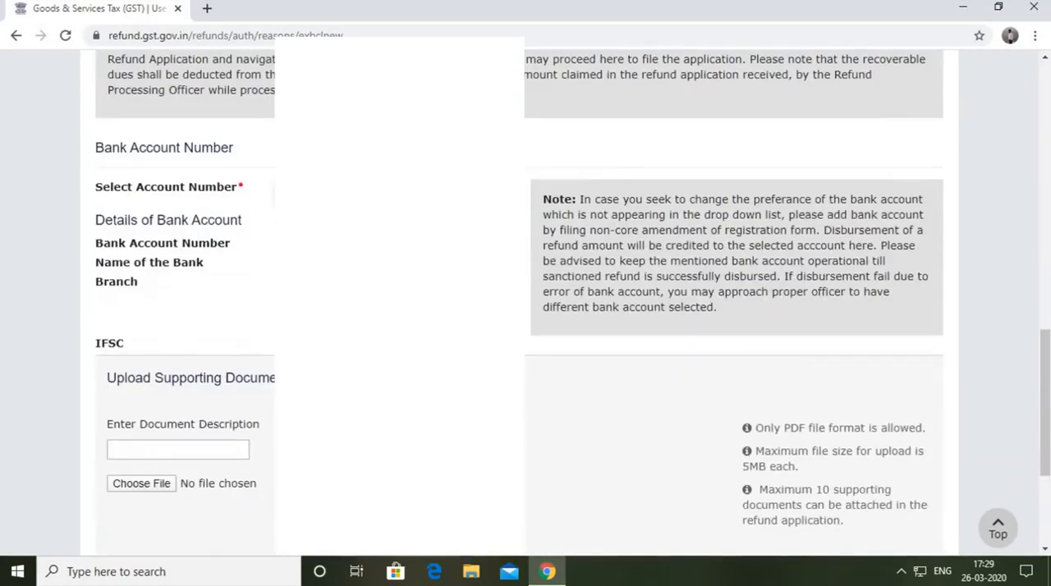
scroll(526, 304, "down", 3)
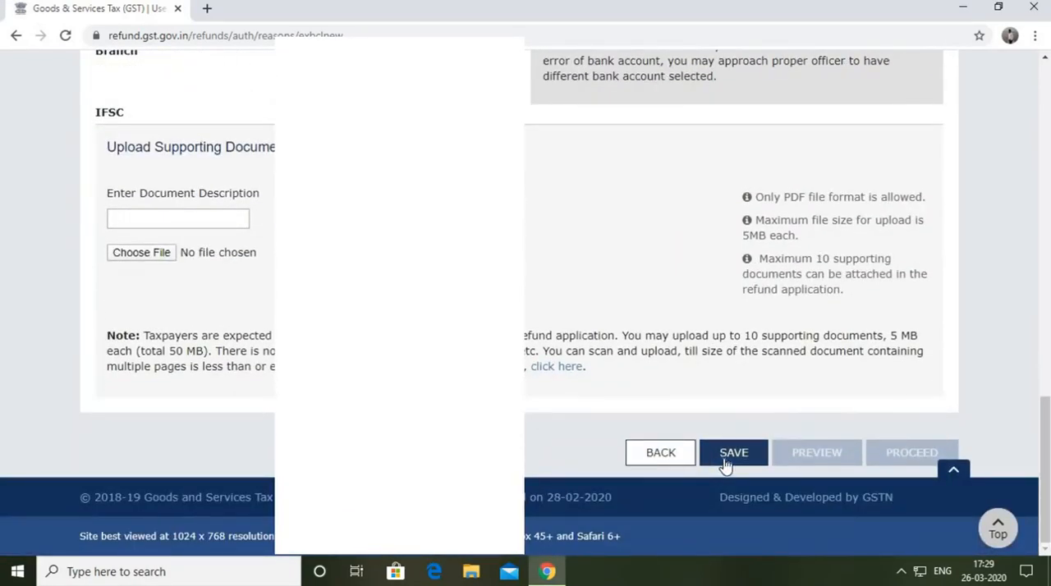
left_click(725, 464)
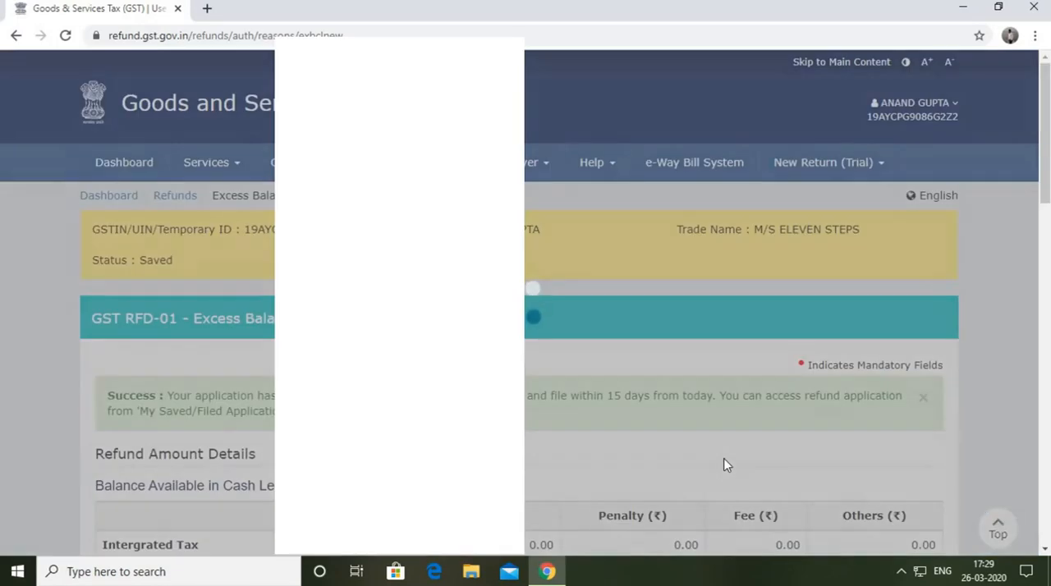
Proceed from the saved refund application to its declaration page.
scroll(624, 410, "down", 2)
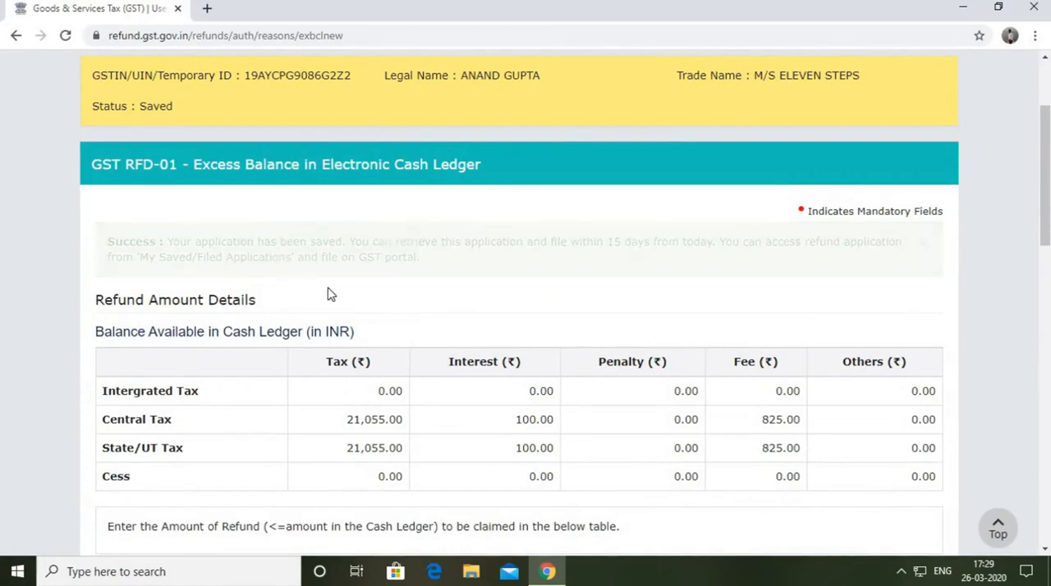
scroll(328, 290, "down", 3)
scroll(448, 362, "down", 10)
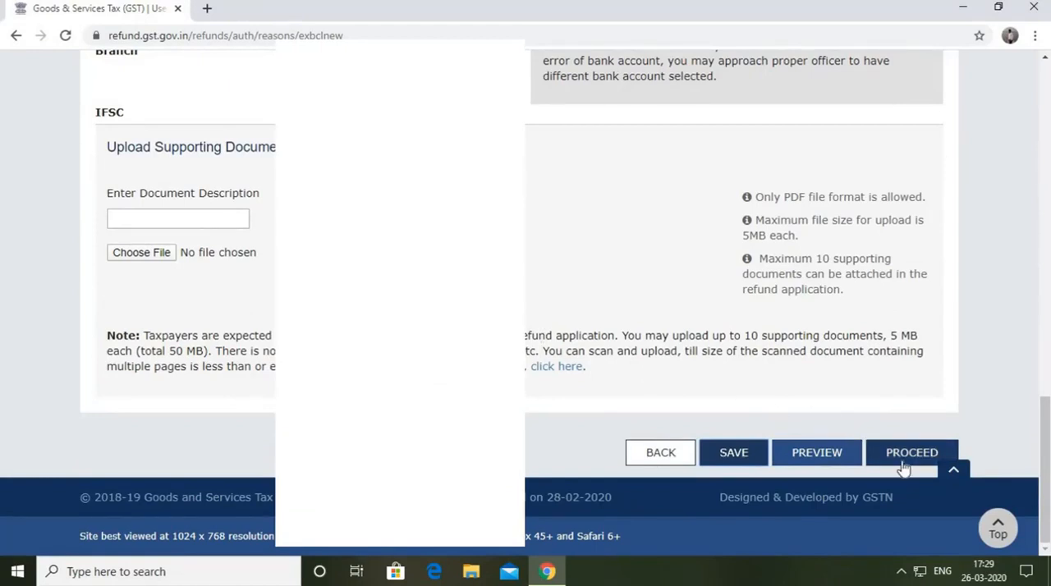
left_click(903, 453)
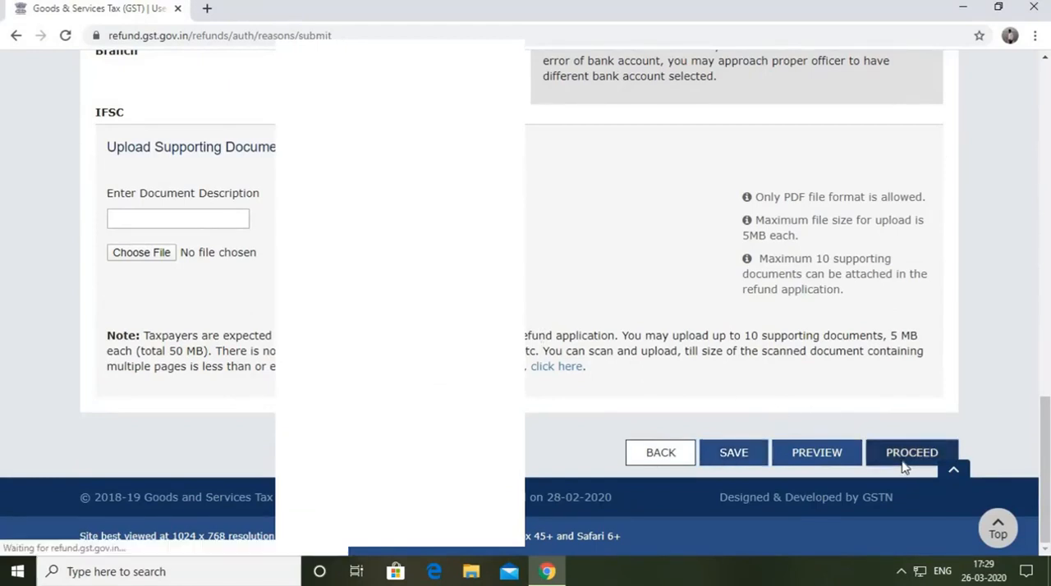
Accept the declaration and choose the taxpayer as the authorised signatory.
scroll(772, 355, "down", 2)
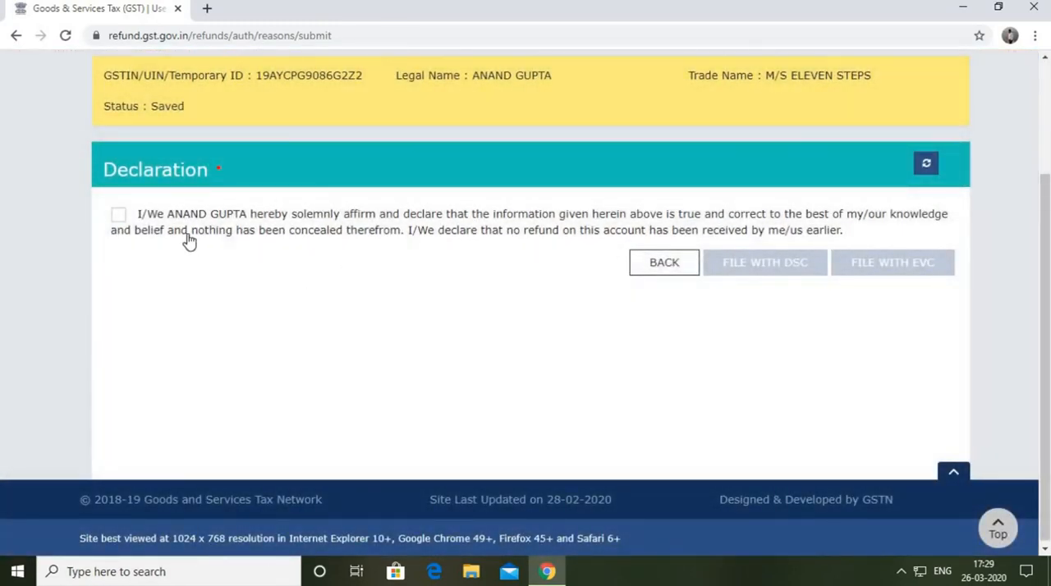
left_click(119, 213)
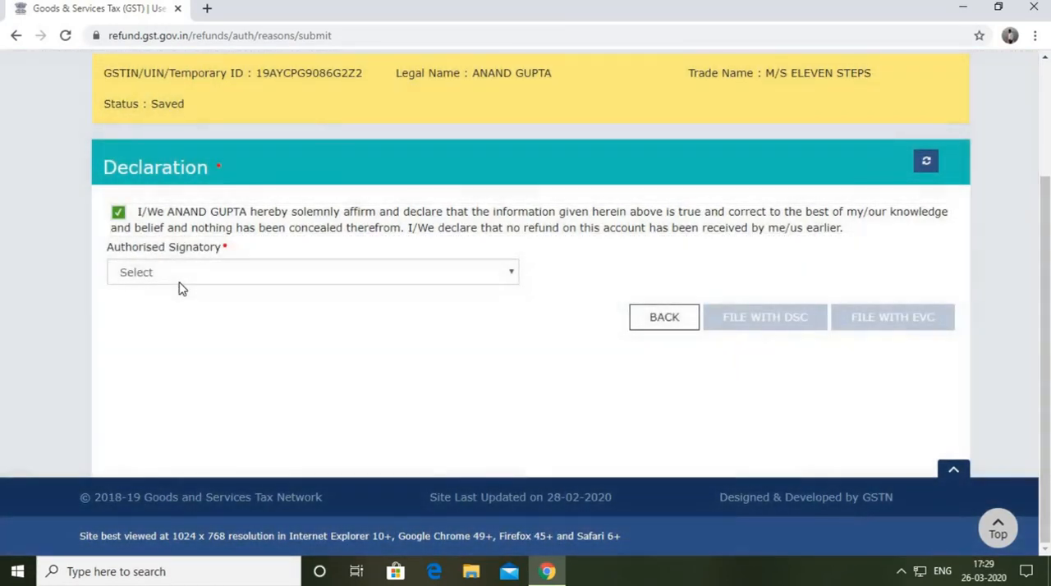
left_click(180, 281)
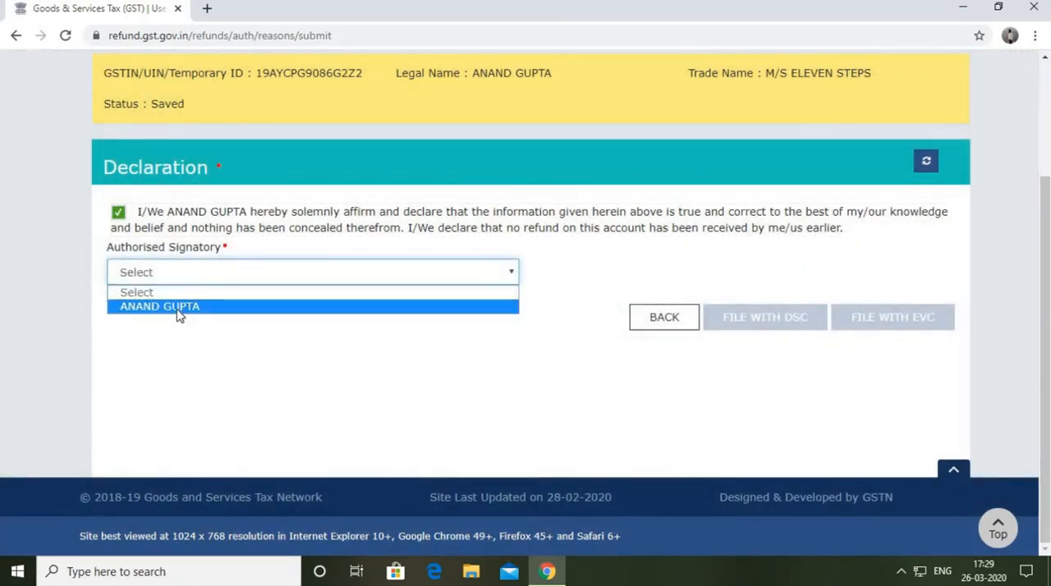
left_click(183, 305)
scroll(499, 255, "up", 1)
scroll(501, 252, "down", 1)
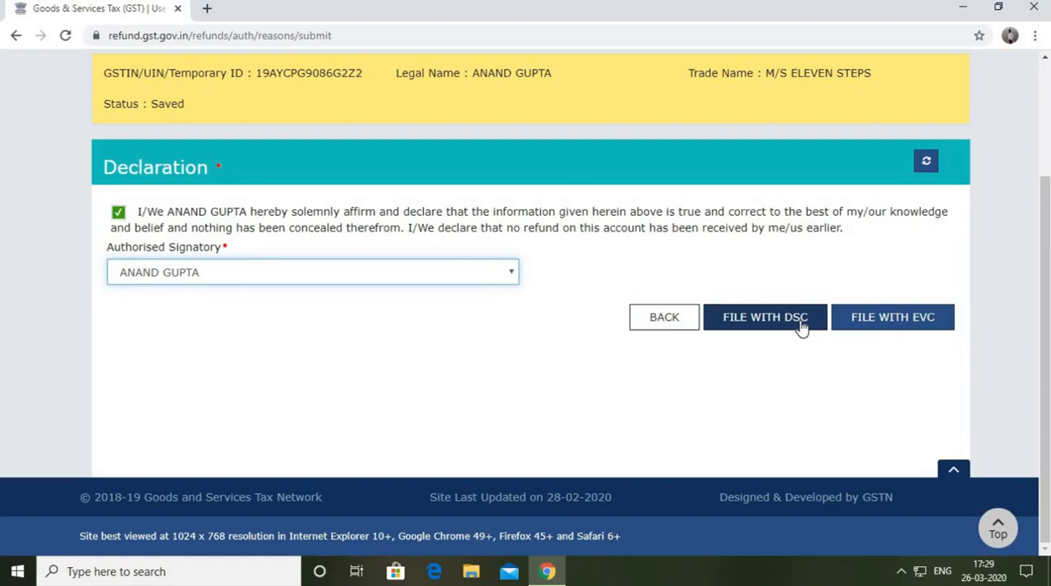
File the refund application with EVC, entering the OTP sent to the registered contact and verifying it.
left_click(933, 328)
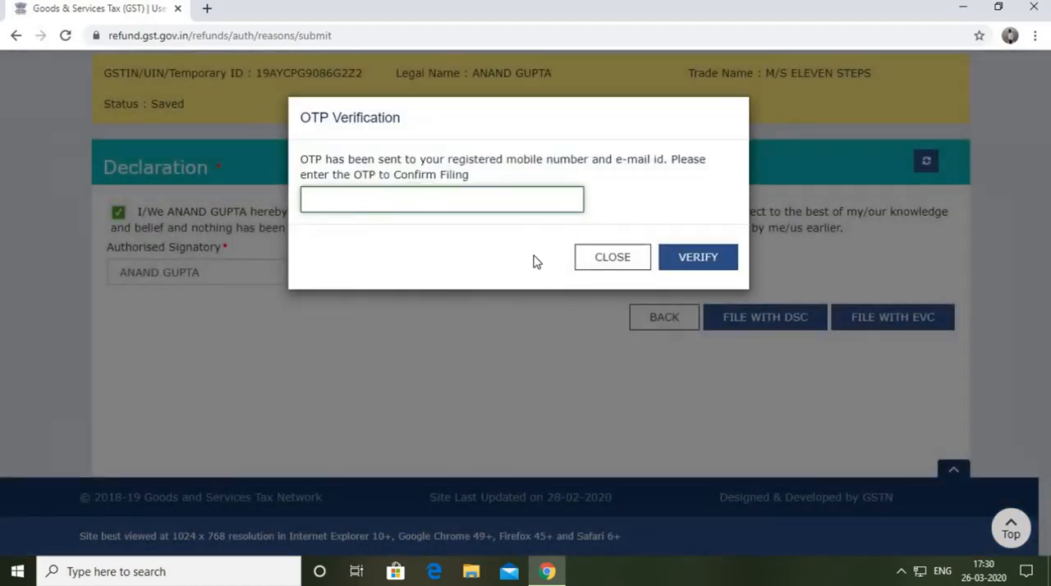
left_click(483, 203)
type("111111")
left_click(690, 259)
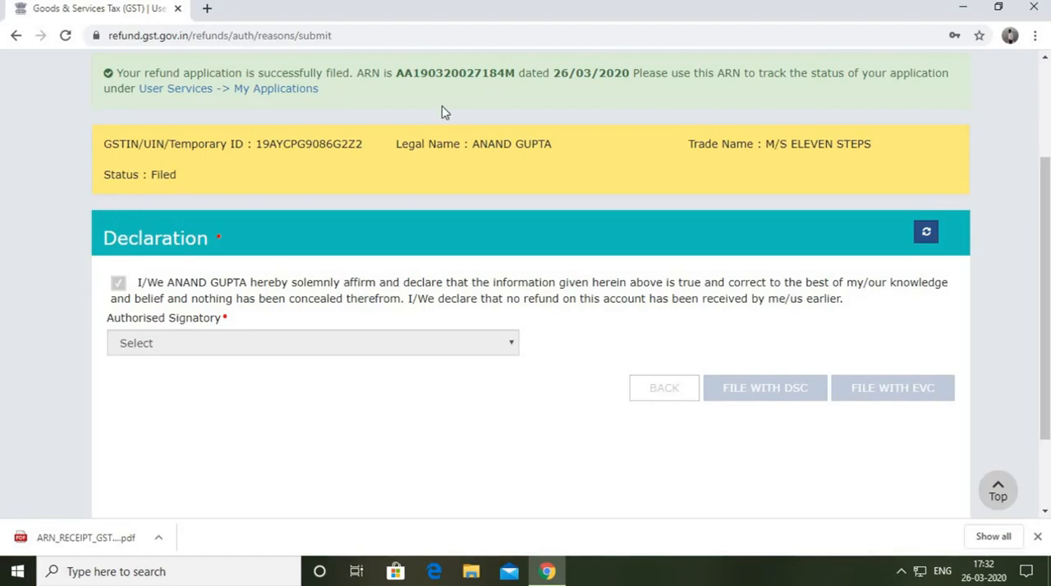
Check the filing confirmation with its ARN and filed status, and return to the portal dashboard.
scroll(441, 110, "up", 3)
scroll(353, 193, "down", 1)
scroll(353, 193, "up", 1)
scroll(813, 208, "down", 1)
scroll(813, 207, "up", 1)
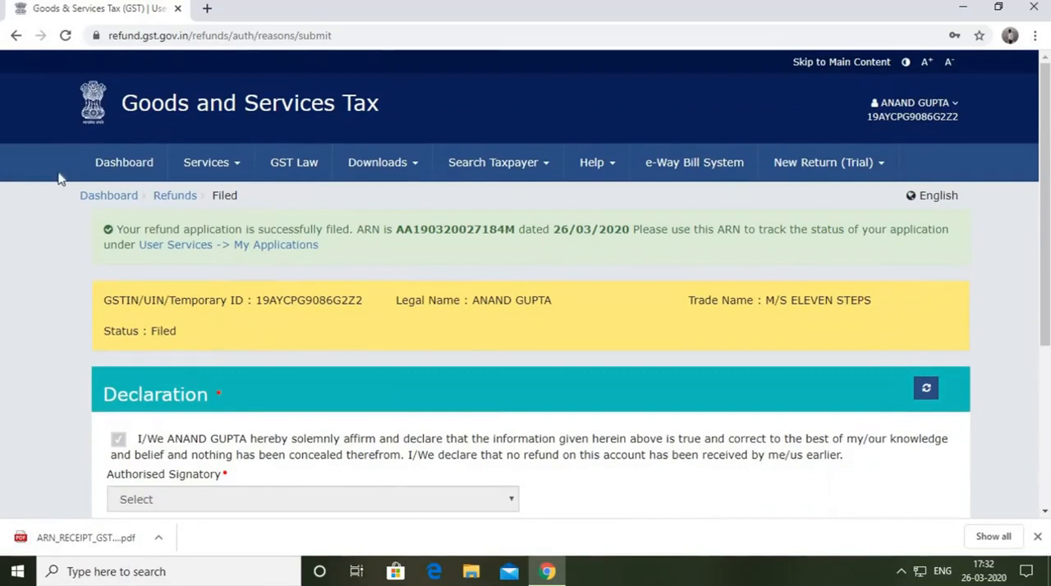
left_click(139, 175)
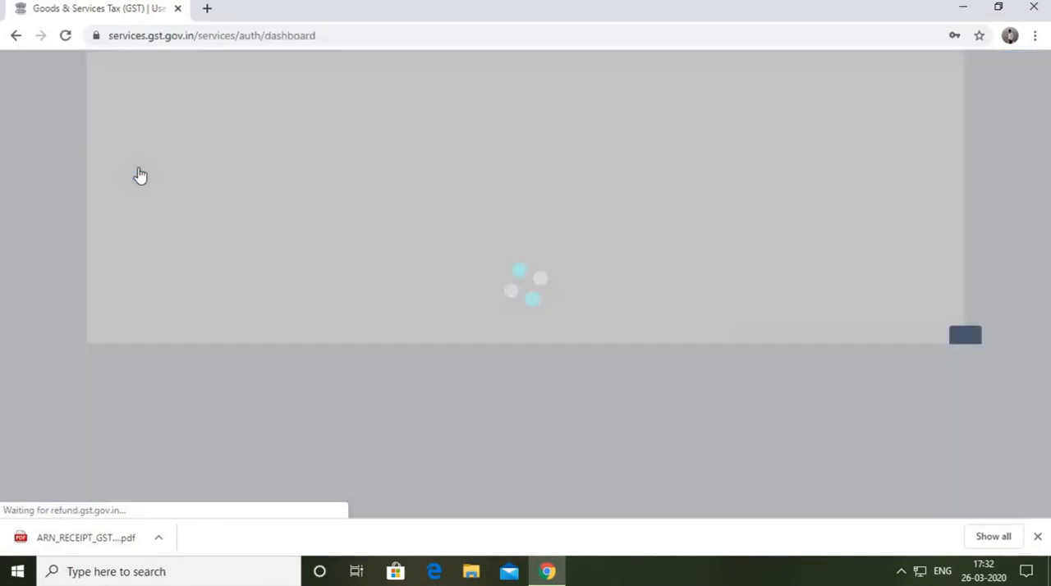